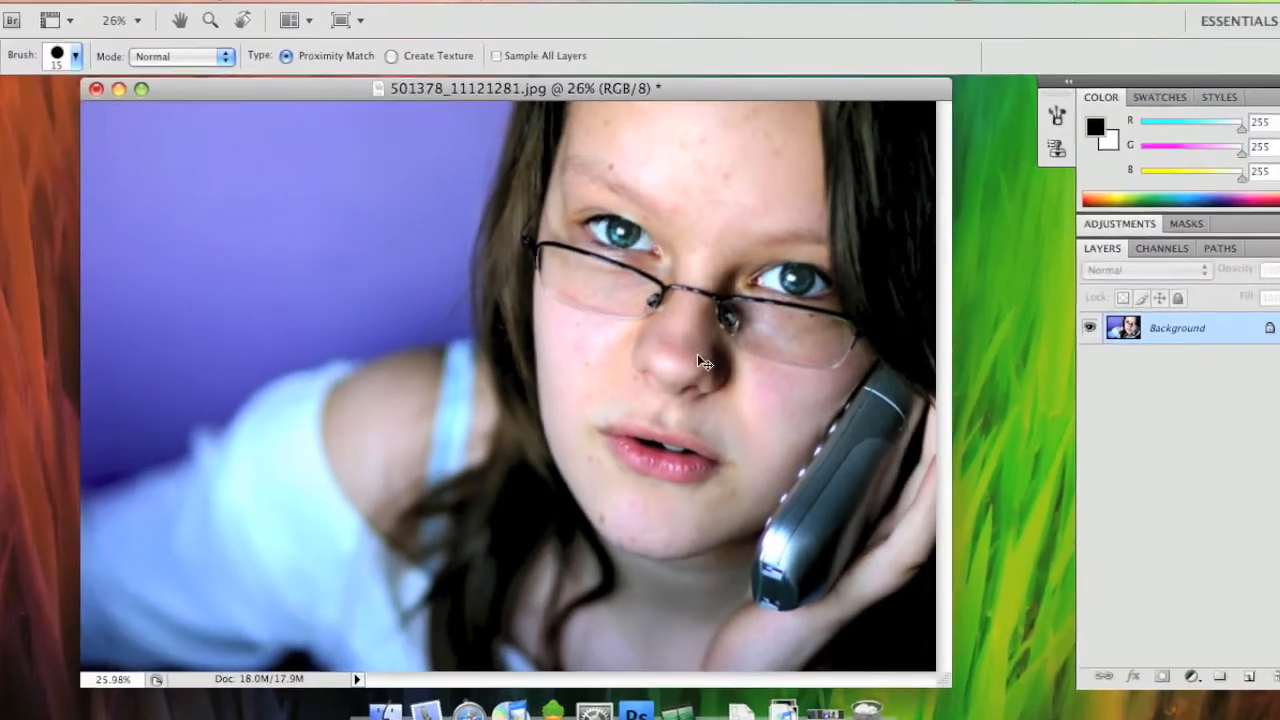
# Step: Create a new layer named "blemishes" and stamp the merged visible image onto it
pyautogui.press('super+shift+n')
pyautogui.write('blemishes')
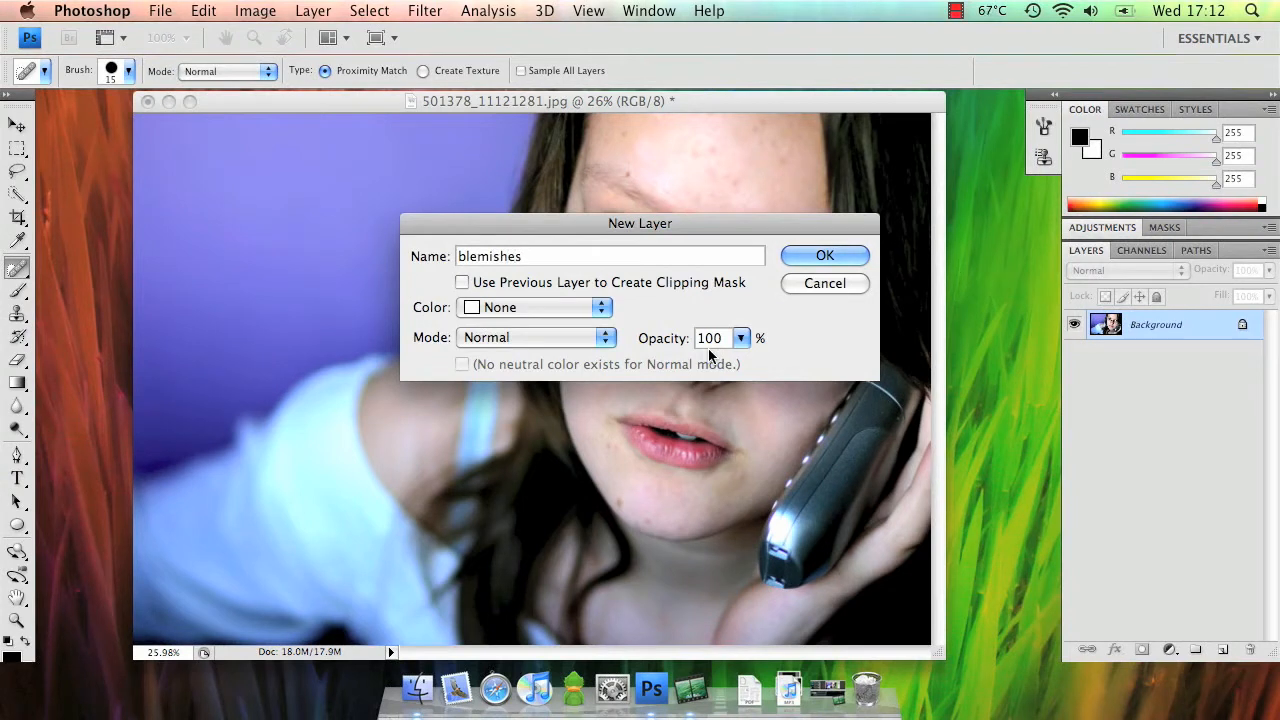
pyautogui.press('Return')
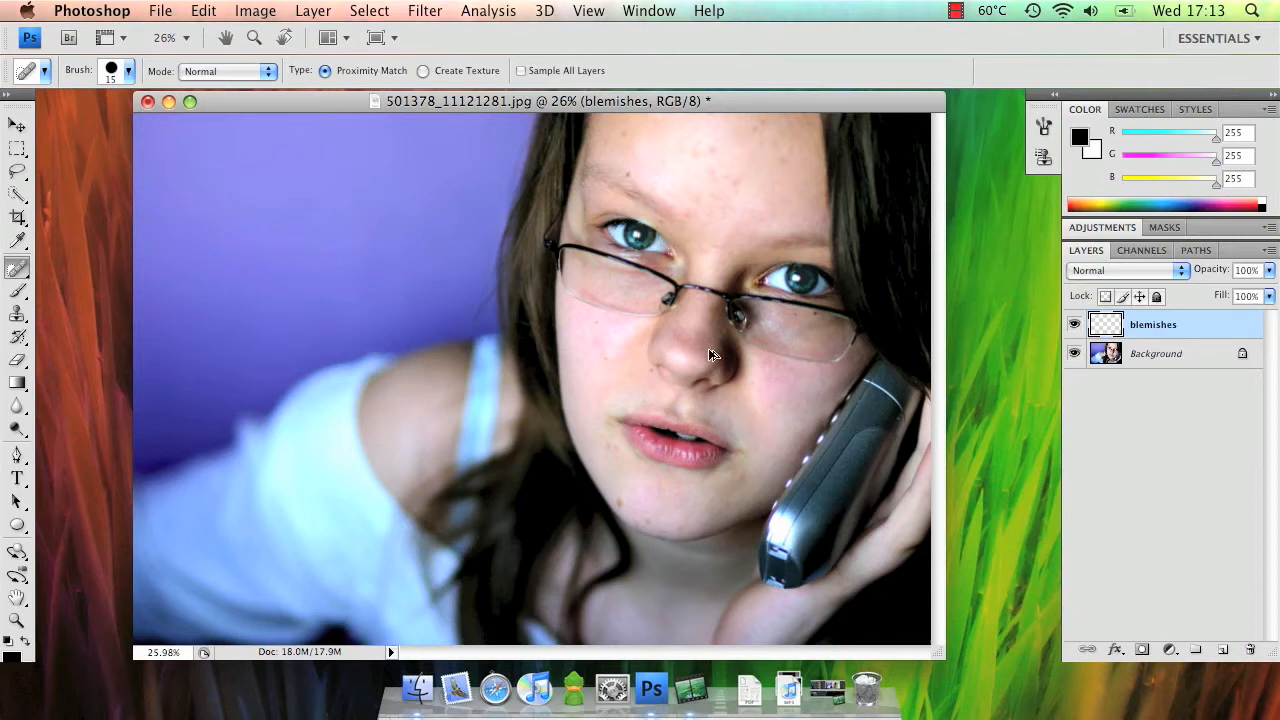
pyautogui.press('super+alt+shift+e')
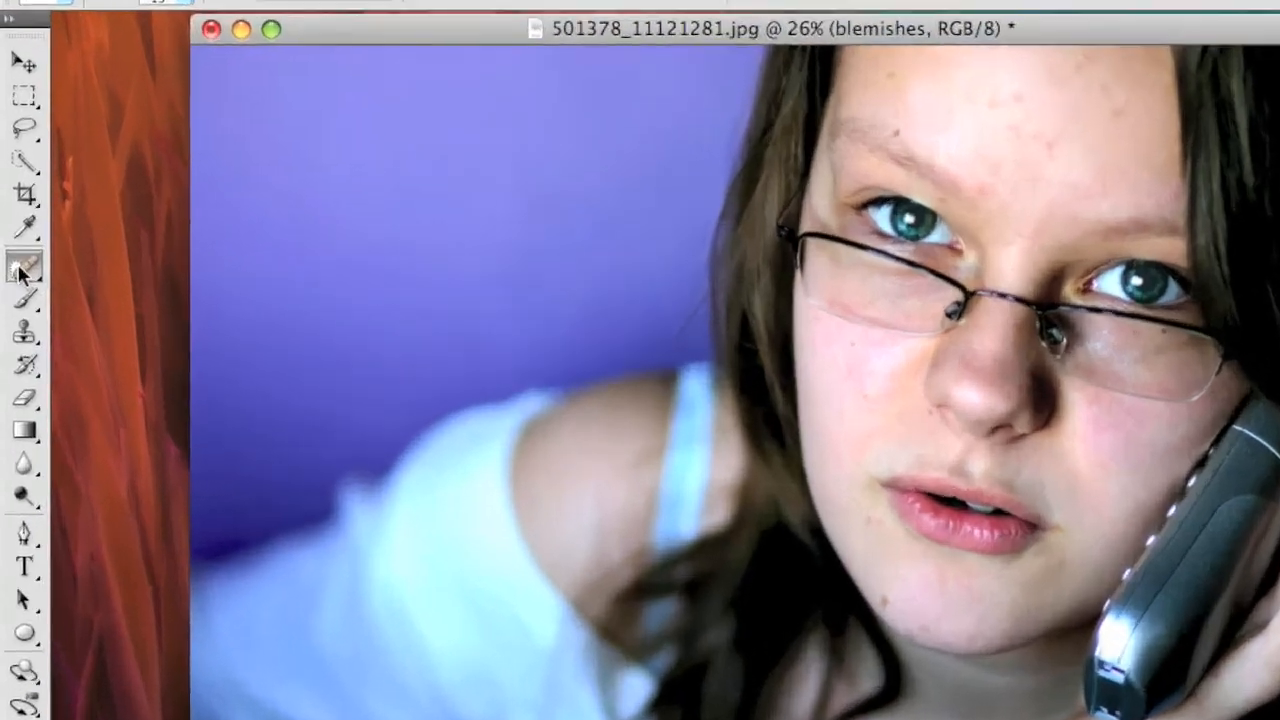
# Step: Remove the mole at the eyebrow and the dark spot on the forehead above it using the Spot Healing Brush at size 30
pyautogui.click(22, 268)
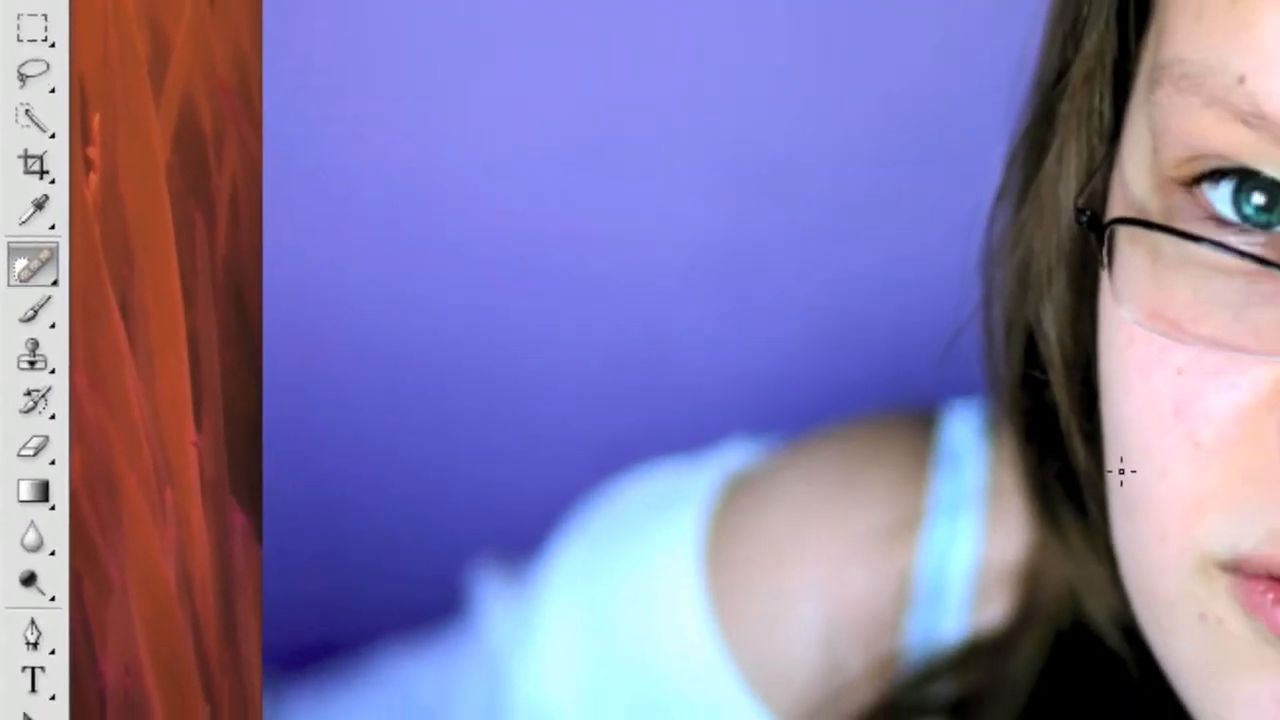
pyautogui.press('z')
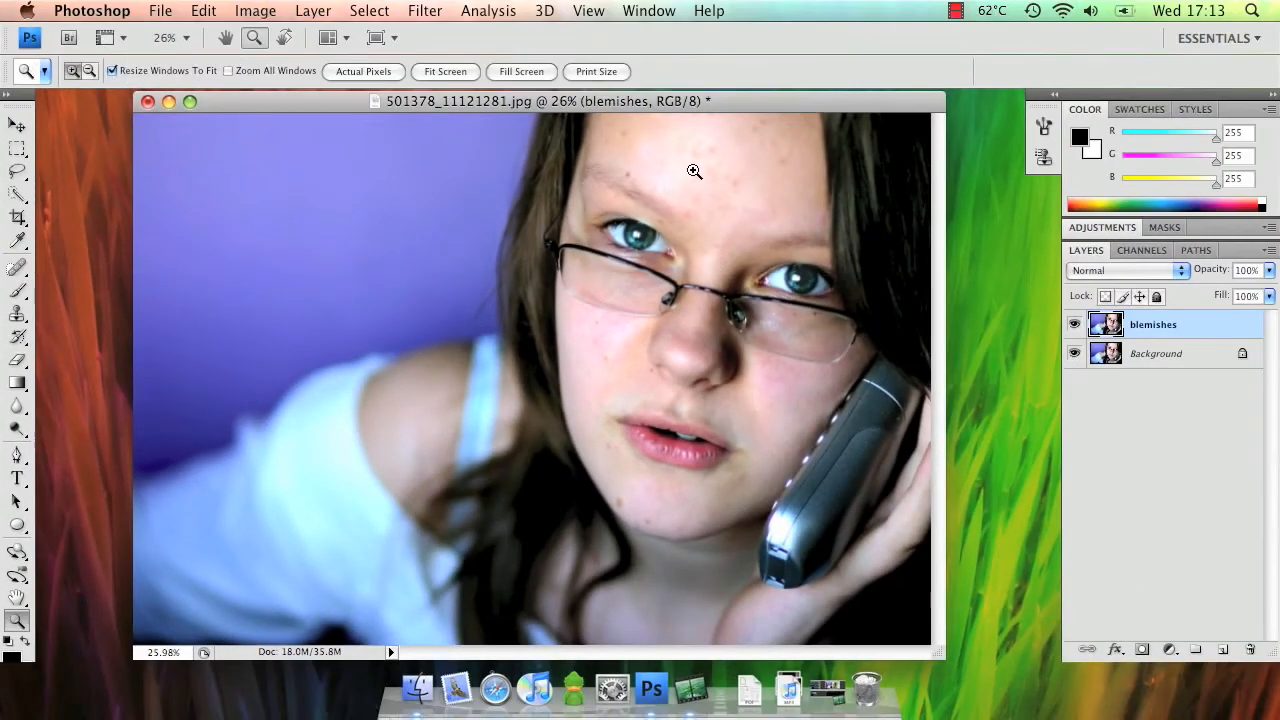
pyautogui.moveTo(669, 128); pyautogui.dragTo(794, 196)
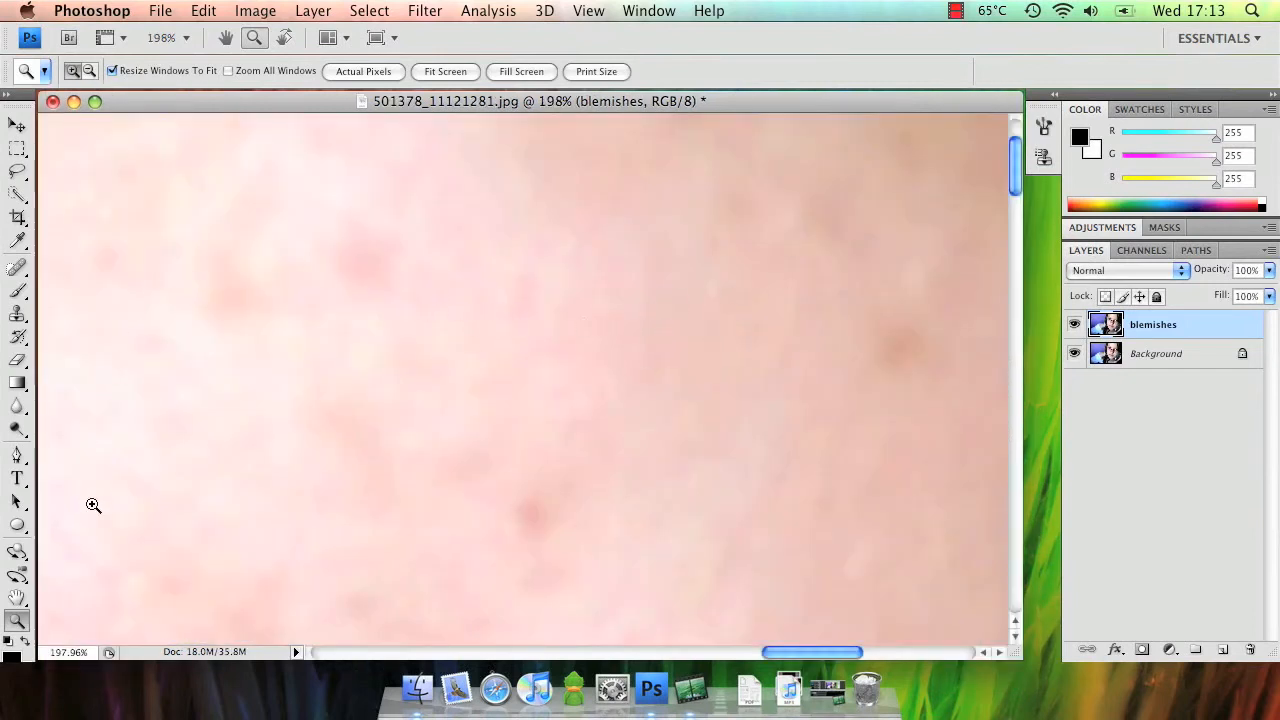
pyautogui.rightClick(386, 433)
pyautogui.click(441, 521)
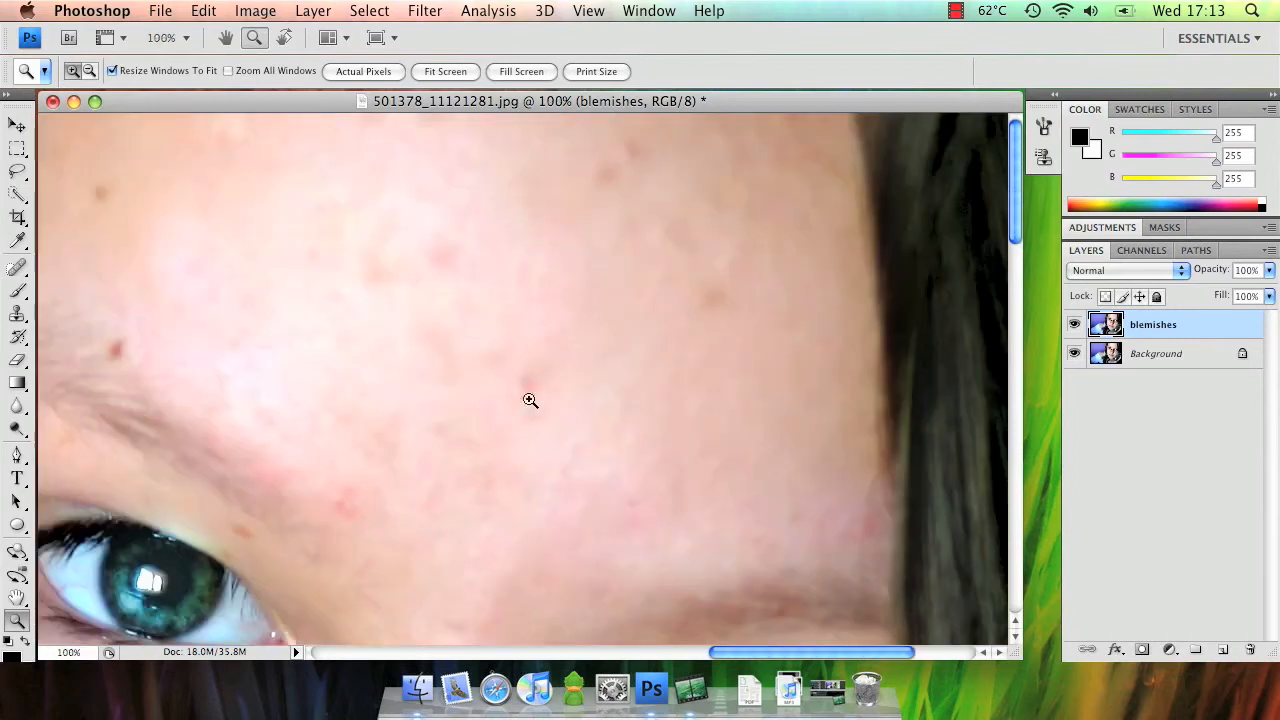
pyautogui.moveTo(417, 426); pyautogui.dragTo(671, 414)
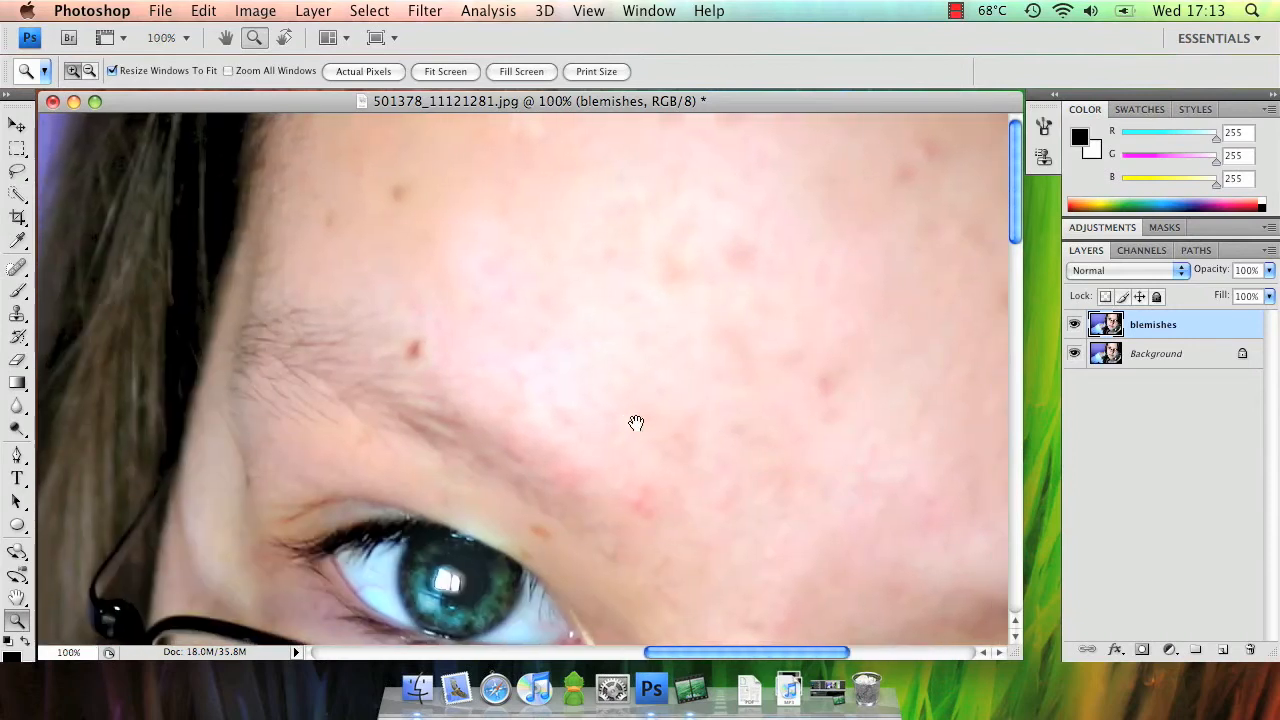
pyautogui.click(17, 268)
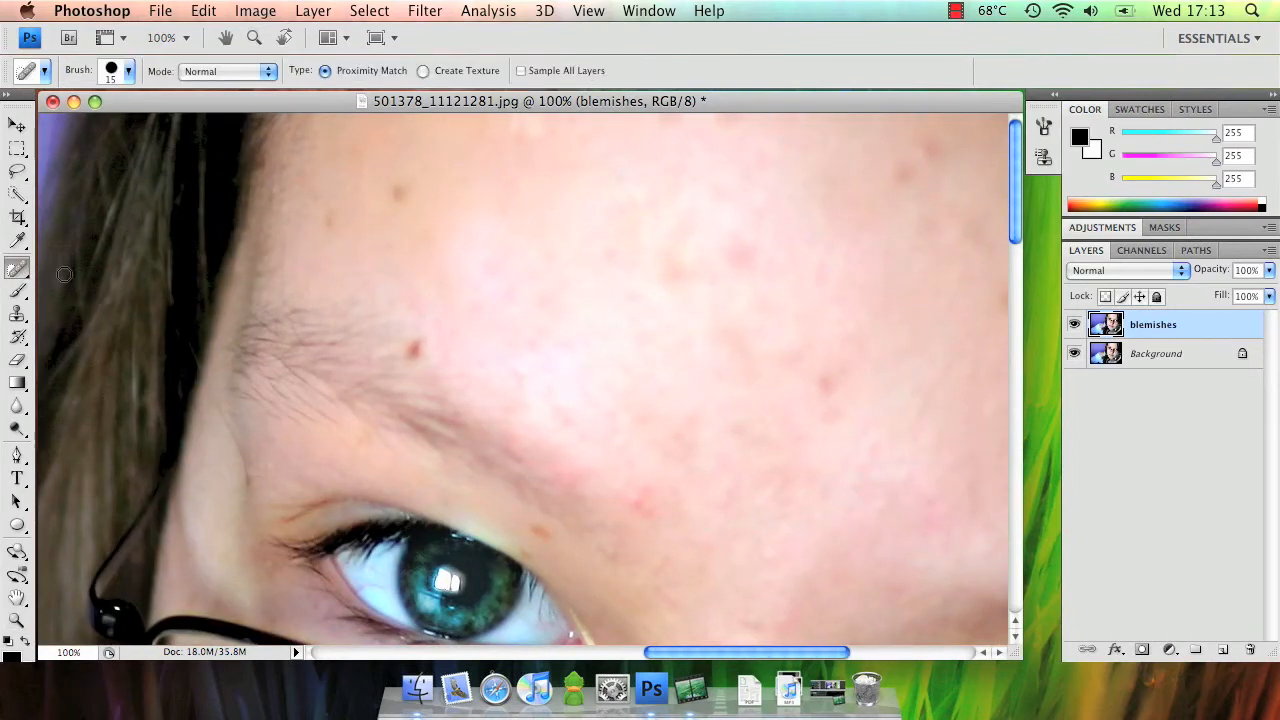
pyautogui.press(']')
pyautogui.press(']')
pyautogui.press('[')
pyautogui.press(']')
pyautogui.press(']')
pyautogui.press('[')
pyautogui.click(411, 347)
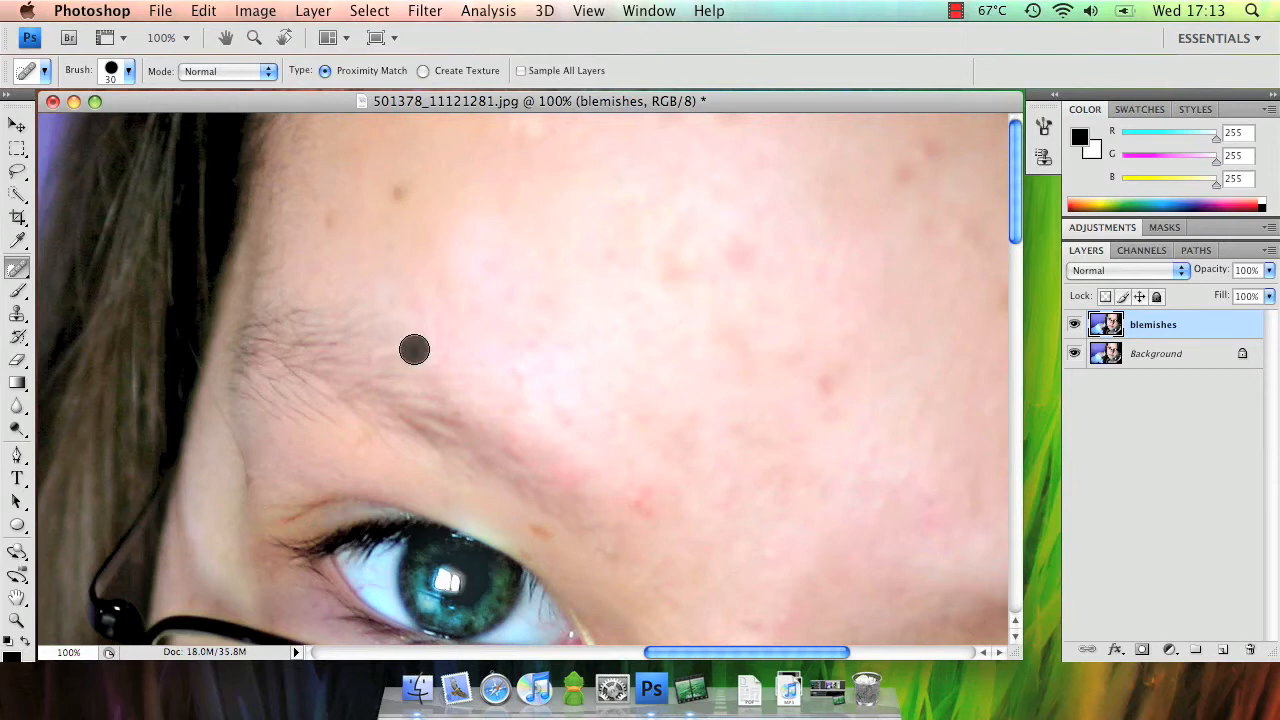
pyautogui.click(395, 191)
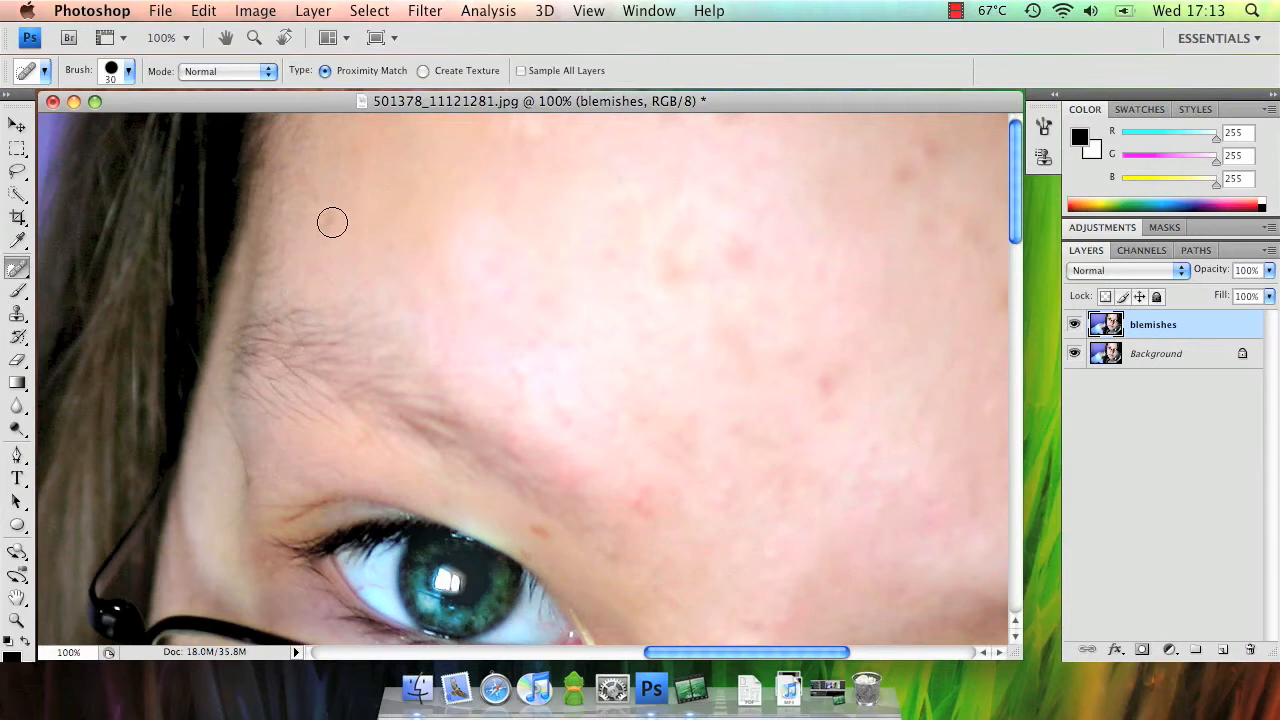
# Step: Heal the darker spots across the middle of the forehead and near the hairline on the phone side
pyautogui.moveTo(660, 308); pyautogui.dragTo(419, 244)
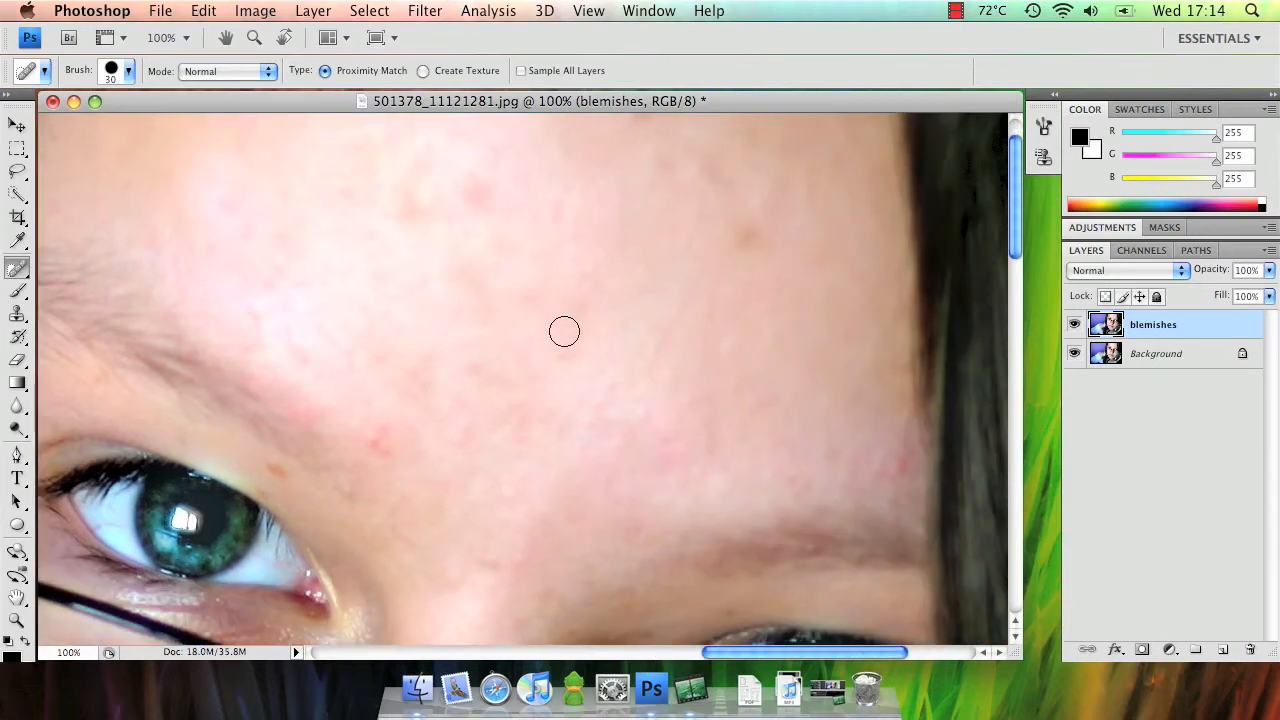
pyautogui.moveTo(511, 283); pyautogui.dragTo(414, 386)
pyautogui.click(567, 146)
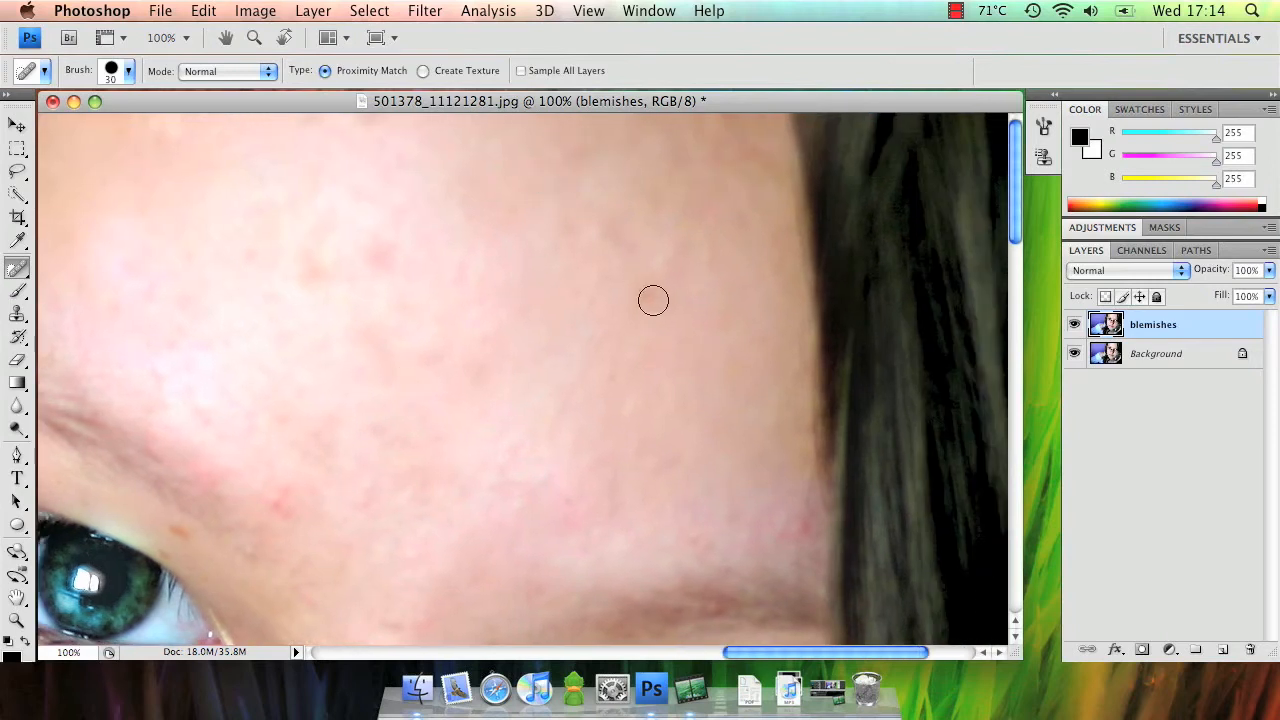
# Step: Reduce the healing brush to size 20 and remove the small spot between the eyebrow and the inner eye corner
pyautogui.moveTo(337, 346); pyautogui.dragTo(620, 251)
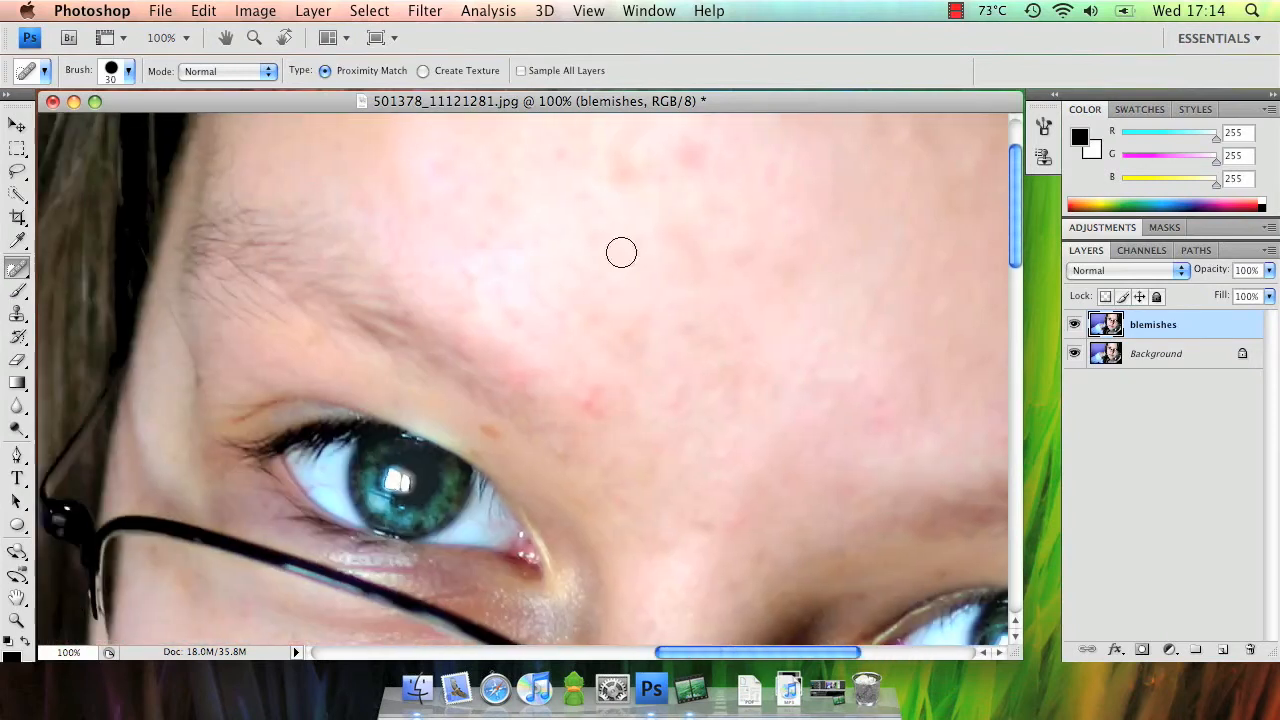
pyautogui.press('[')
pyautogui.click(488, 430)
# Step: Heal the small moles seen through the glasses lens beneath the eye on the phone side
pyautogui.moveTo(702, 360); pyautogui.dragTo(483, 251)
pyautogui.moveTo(583, 351); pyautogui.dragTo(489, 306)
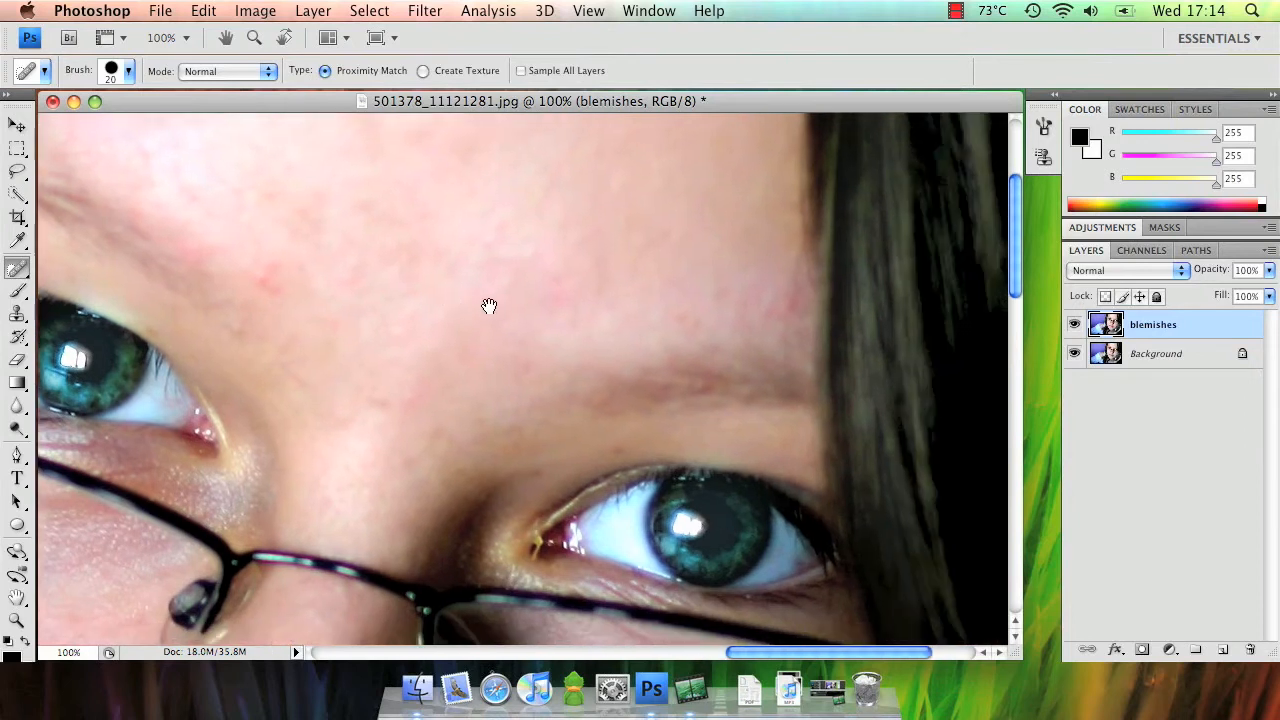
pyautogui.scroll(-10, 521, 293)
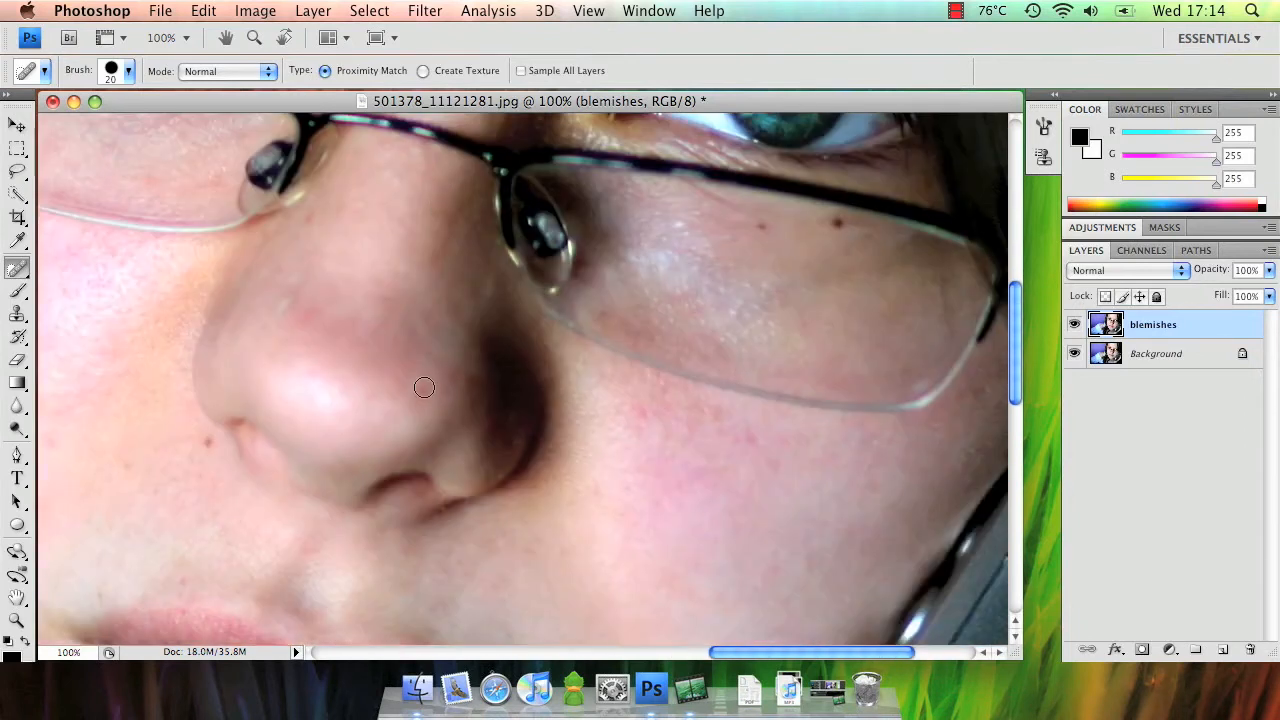
pyautogui.hscroll(-5, 420, 378)
pyautogui.hscroll(8, 694, 320)
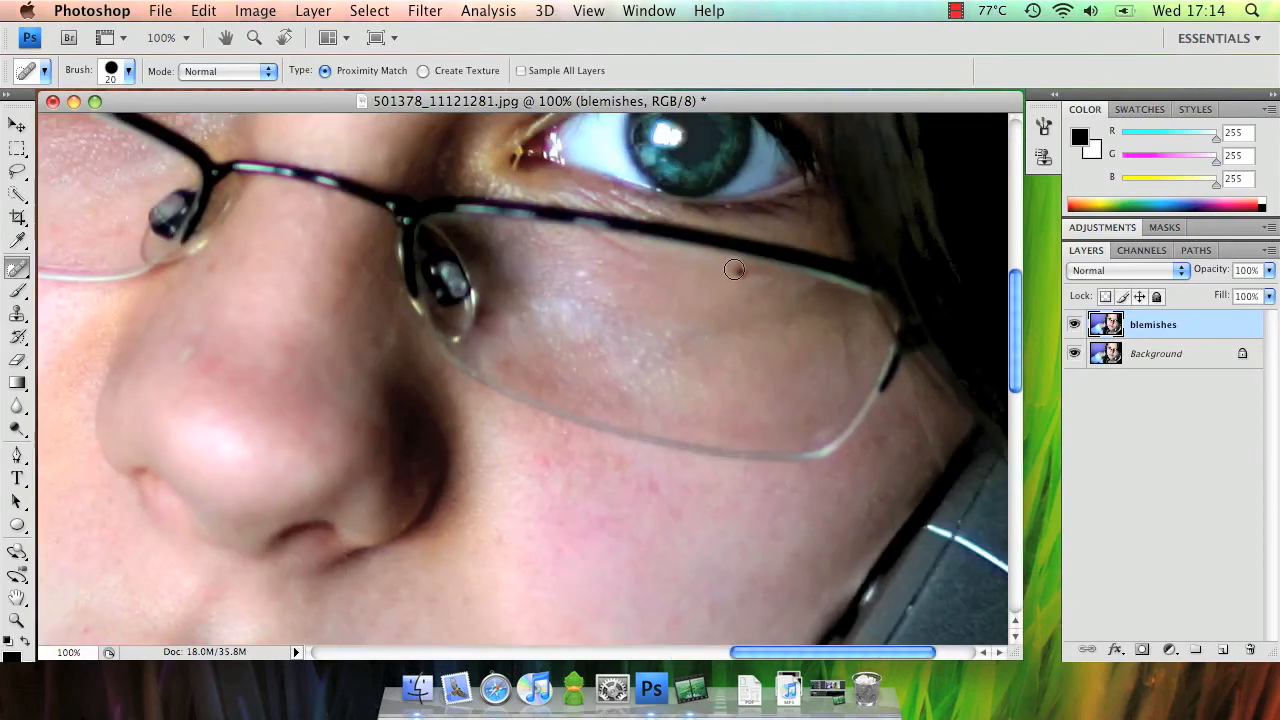
# Step: Heal the blemishes on the chin and around the mouth, using healing brush sizes 35 and 15
pyautogui.scroll(-10, 640, 290)
pyautogui.hscroll(-4, 508, 434)
pyautogui.press(']')
pyautogui.press(']')
pyautogui.press(']')
pyautogui.scroll(3, 299, 353)
pyautogui.scroll(2, 299, 353)
pyautogui.hscroll(-1, 299, 353)
pyautogui.press('[')
pyautogui.press('[')
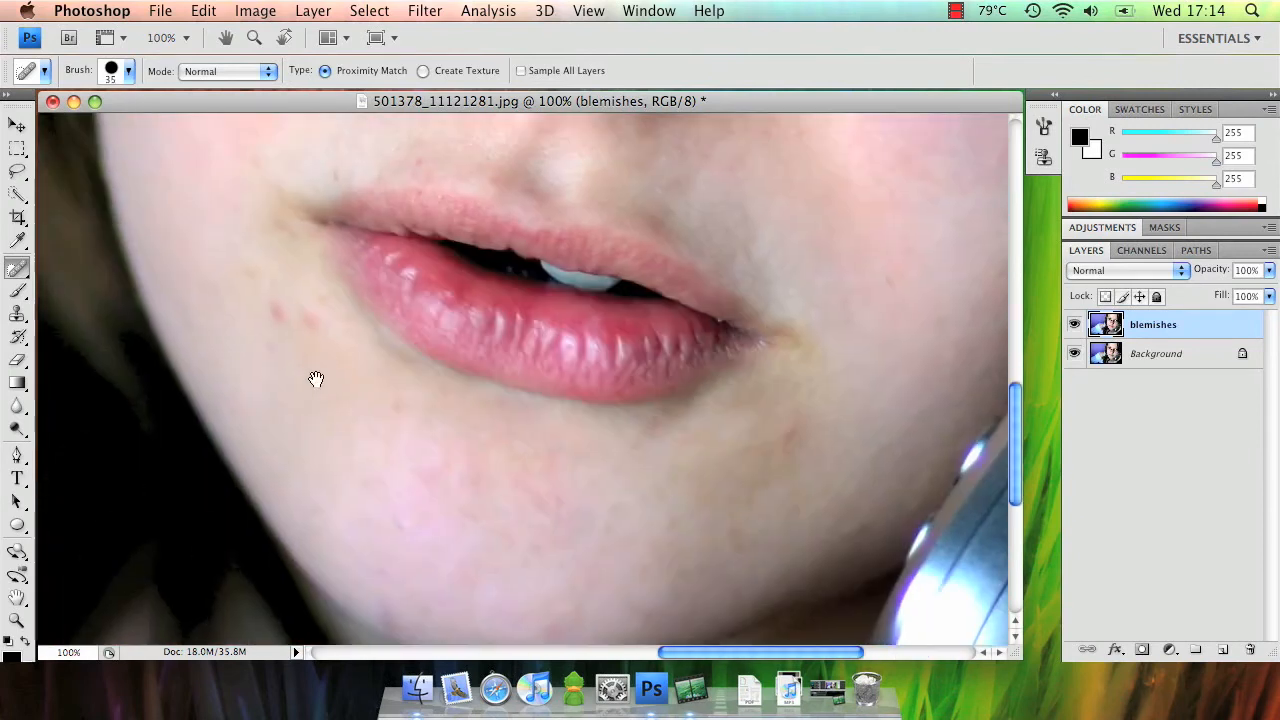
pyautogui.scroll(5, 306, 297)
pyautogui.hscroll(-2, 306, 297)
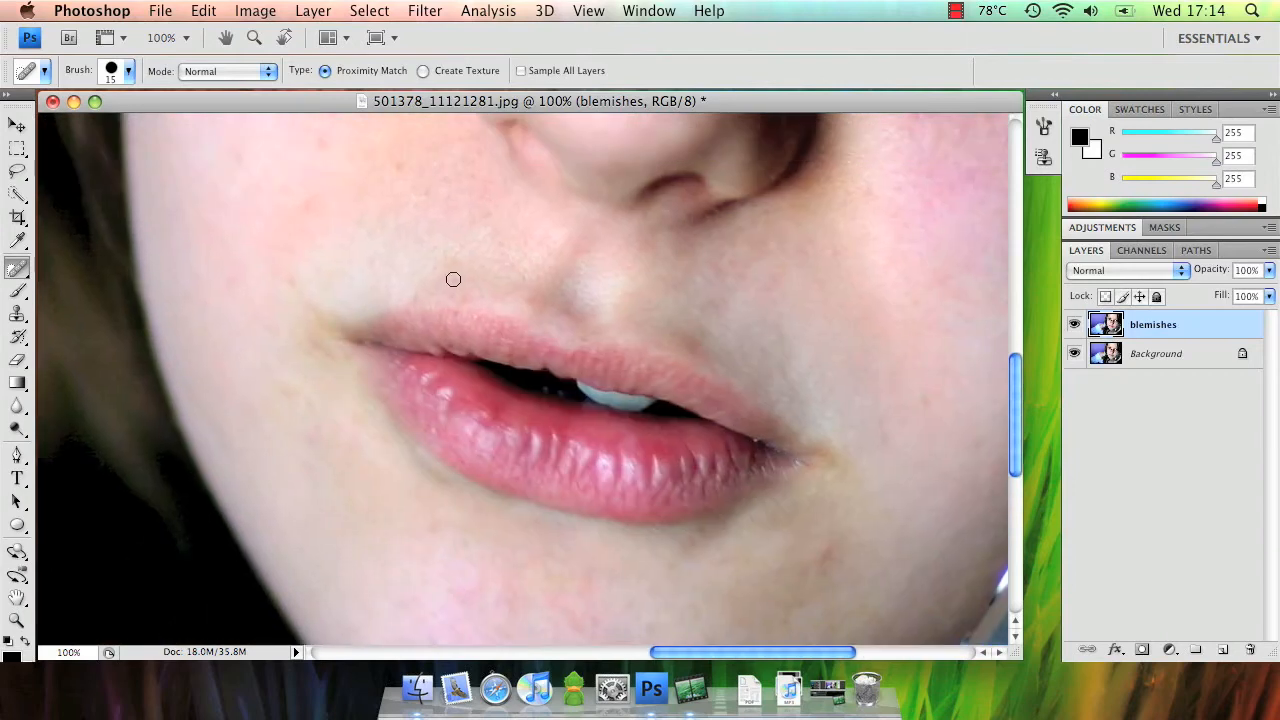
# Step: Heal the remaining small blemishes on the cheeks and around the nose with the size 15 healing brush
pyautogui.scroll(4, 447, 278)
pyautogui.hscroll(-1, 420, 366)
pyautogui.scroll(5, 586, 434)
pyautogui.scroll(6, 409, 338)
pyautogui.hscroll(4, 409, 338)
pyautogui.scroll(1, 409, 338)
pyautogui.hscroll(-1, 409, 338)
pyautogui.scroll(-8, 483, 463)
pyautogui.hscroll(2, 483, 463)
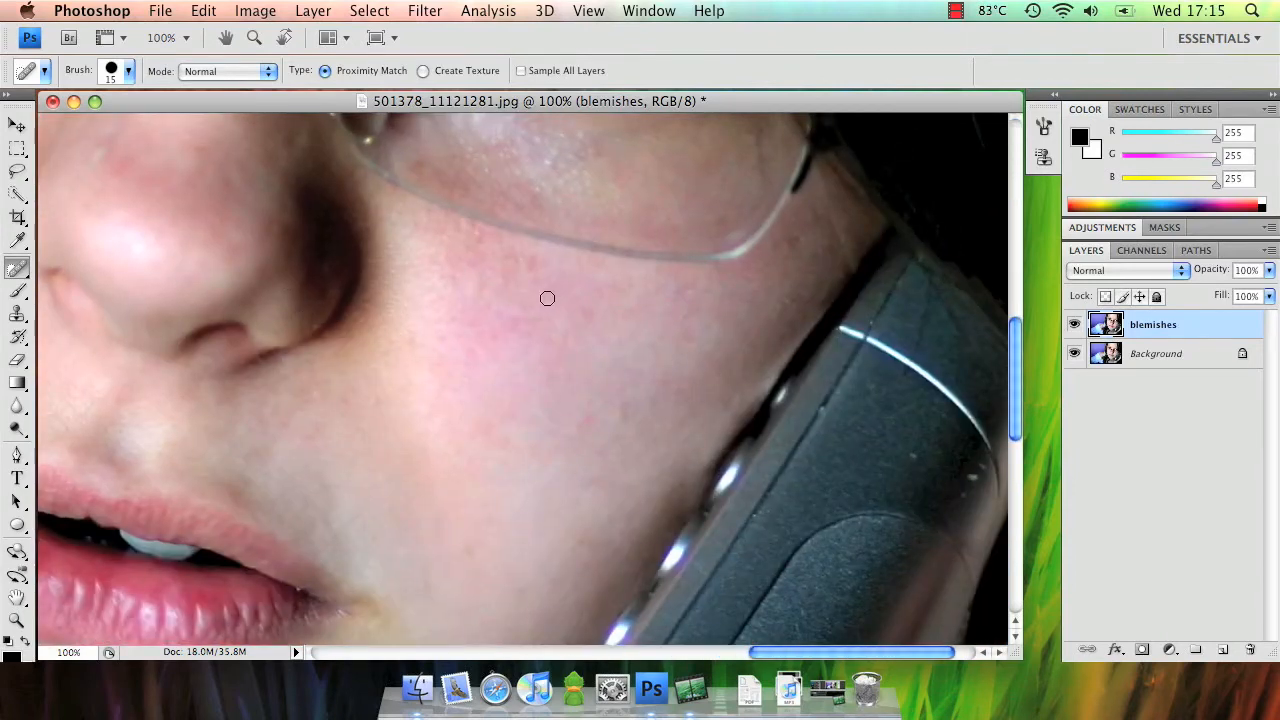
pyautogui.scroll(-6, 589, 309)
pyautogui.hscroll(-1, 520, 214)
pyautogui.scroll(2, 423, 334)
pyautogui.hscroll(-4, 423, 334)
pyautogui.scroll(4, 516, 463)
pyautogui.hscroll(-1, 540, 420)
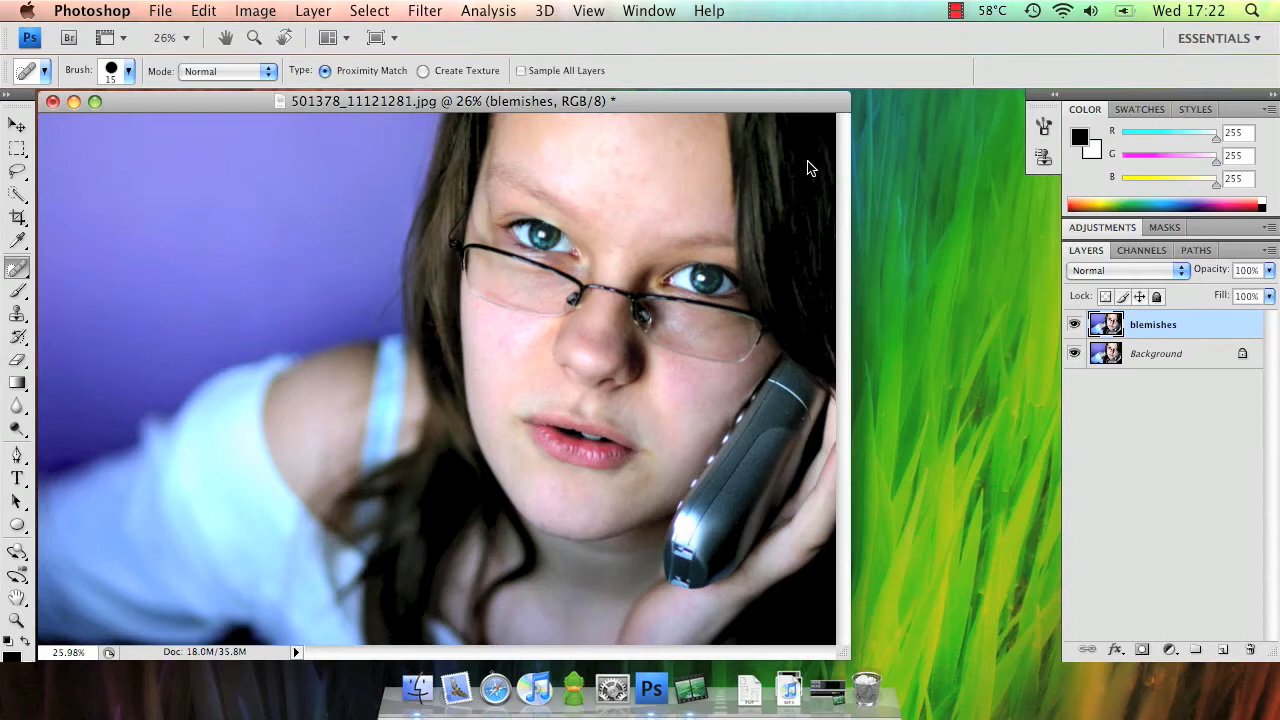
# Step: Create a new layer named "smoothing" and stamp the merged visible image onto it
pyautogui.press('super+shift+n')
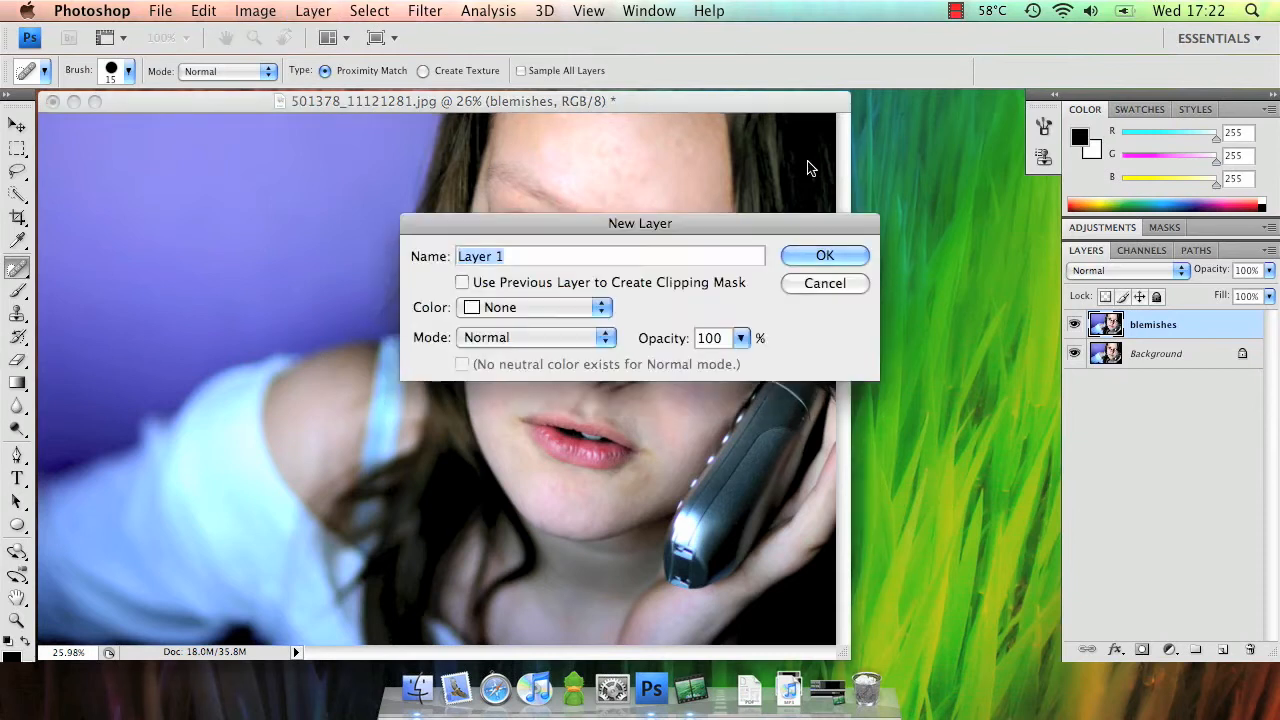
pyautogui.write('smoothing')
pyautogui.press('Return')
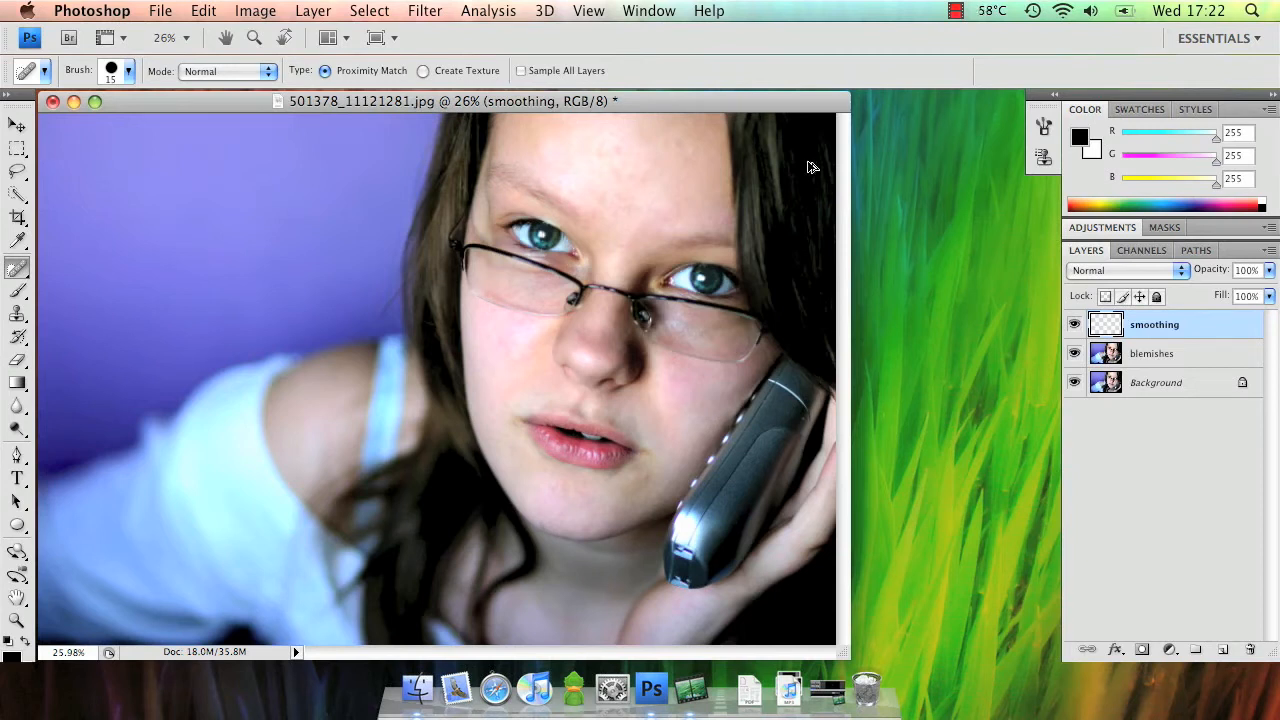
pyautogui.press('super+alt+shift+e')
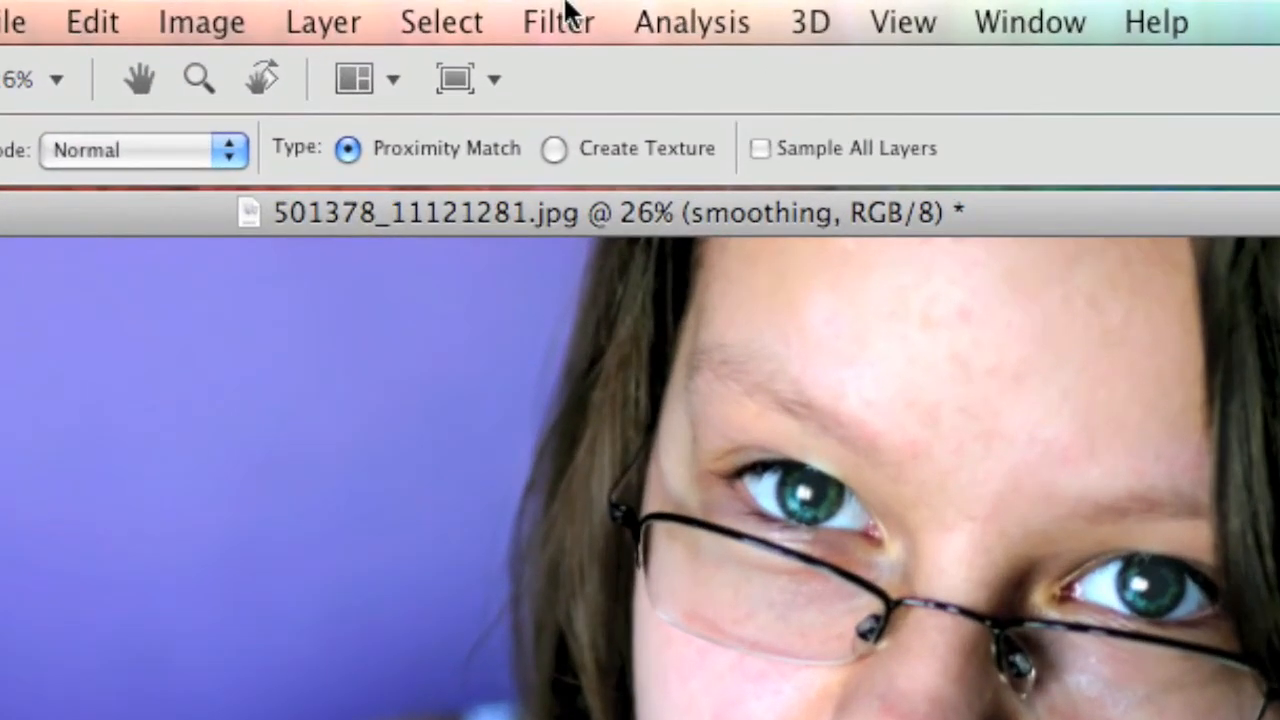
# Step: Apply a Surface Blur to the smoothing layer with a radius of 38 pixels and a threshold of 41 levels
pyautogui.click(542, 21)
pyautogui.moveTo(586, 378)
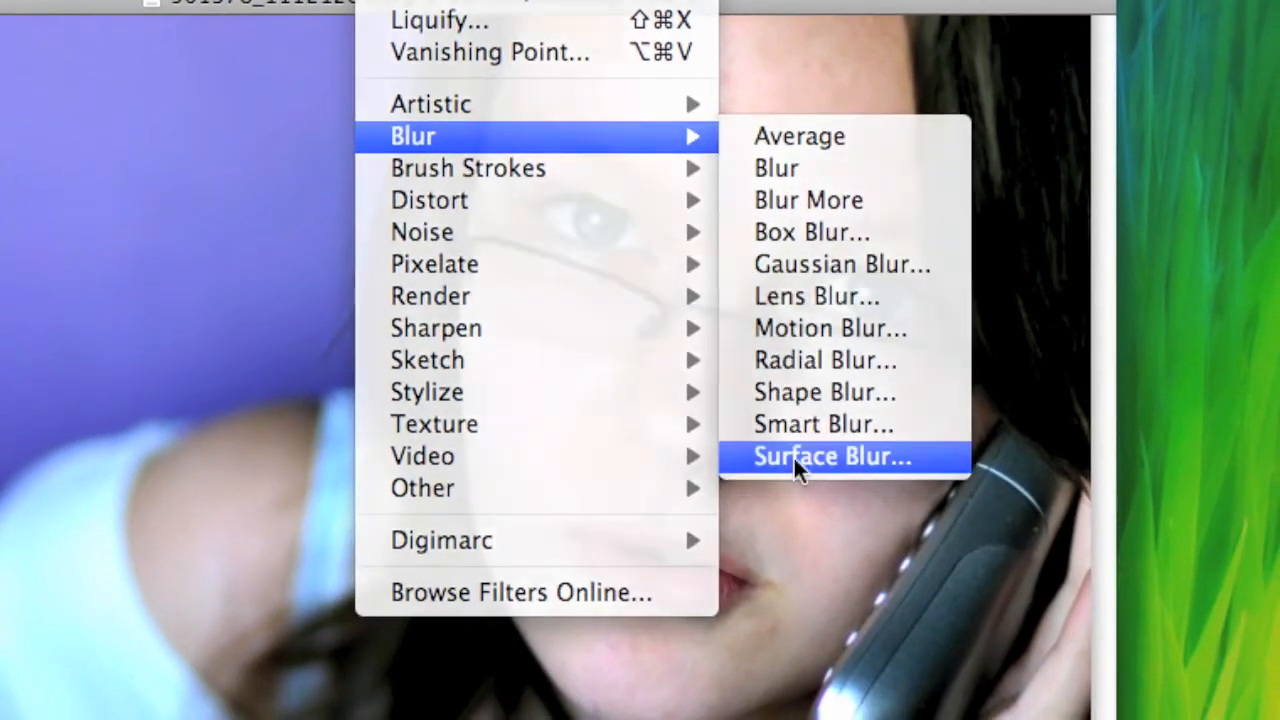
pyautogui.click(793, 455)
pyautogui.moveTo(649, 88); pyautogui.dragTo(488, 53)
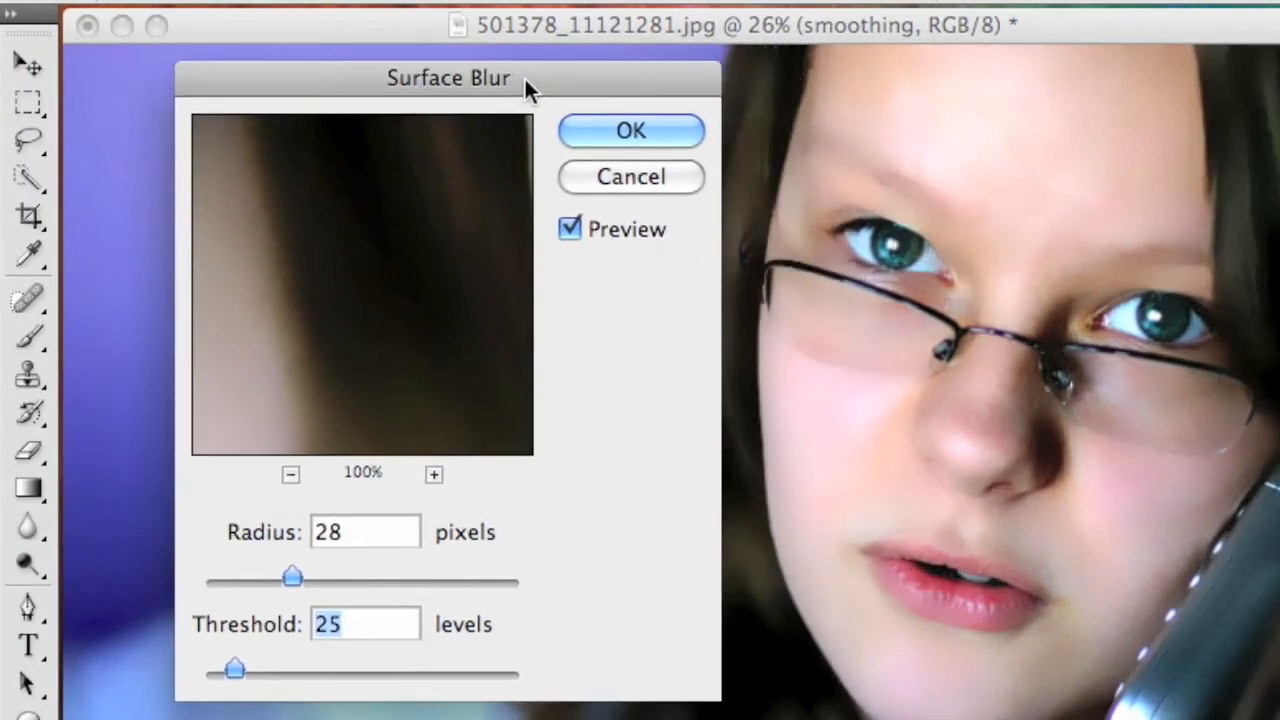
pyautogui.moveTo(257, 553); pyautogui.dragTo(268, 556)
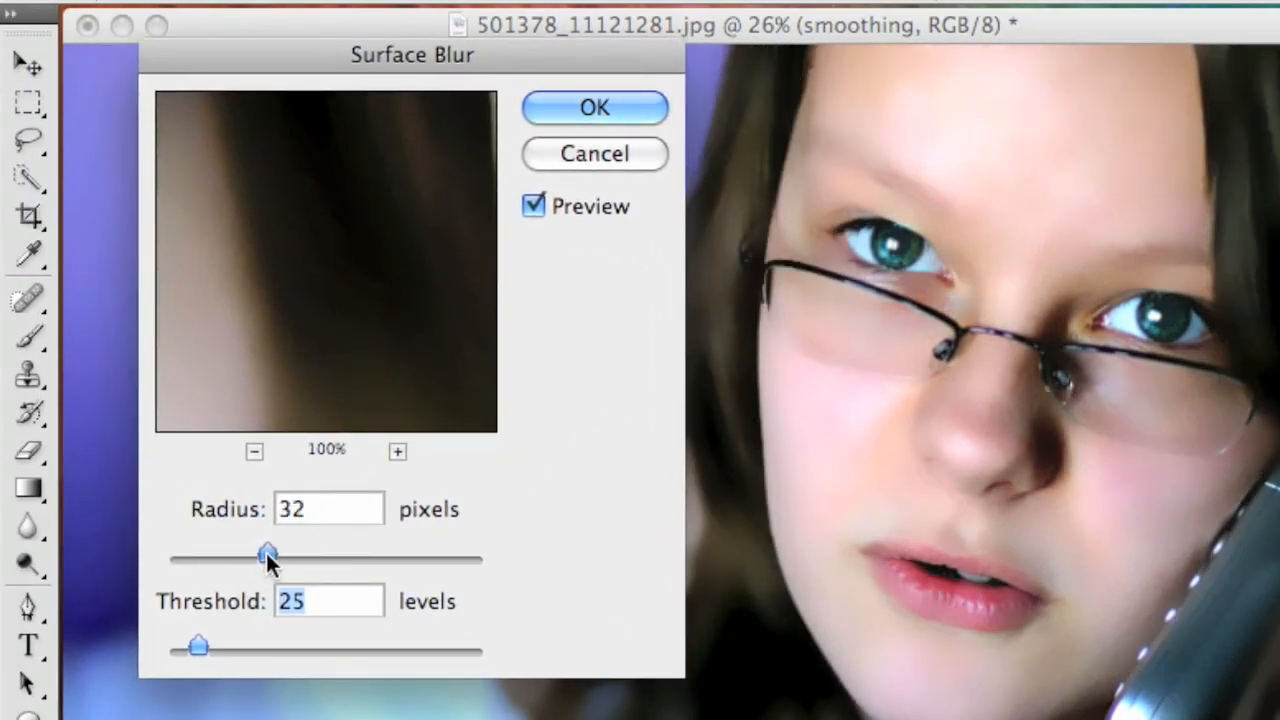
pyautogui.click(271, 553)
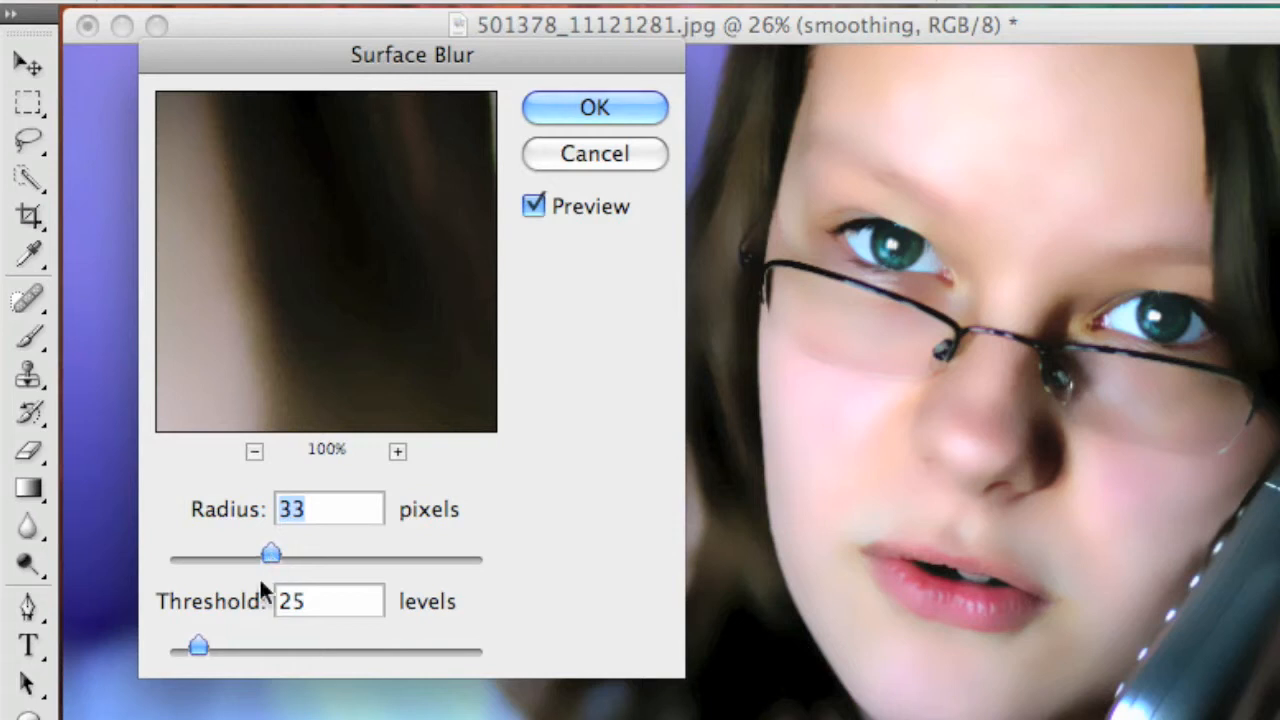
pyautogui.moveTo(199, 645); pyautogui.dragTo(213, 645)
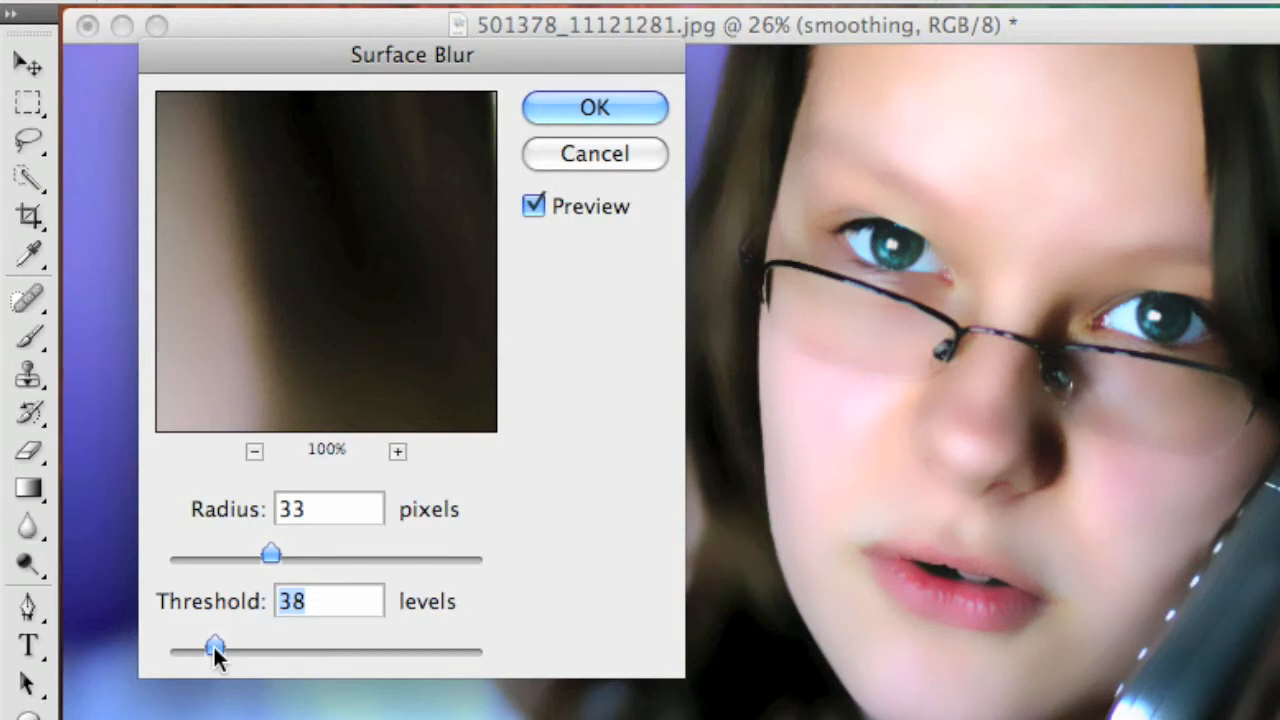
pyautogui.moveTo(276, 553)
pyautogui.mouseDown()
pyautogui.moveTo(265, 553)
pyautogui.moveTo(286, 553)
pyautogui.mouseUp()
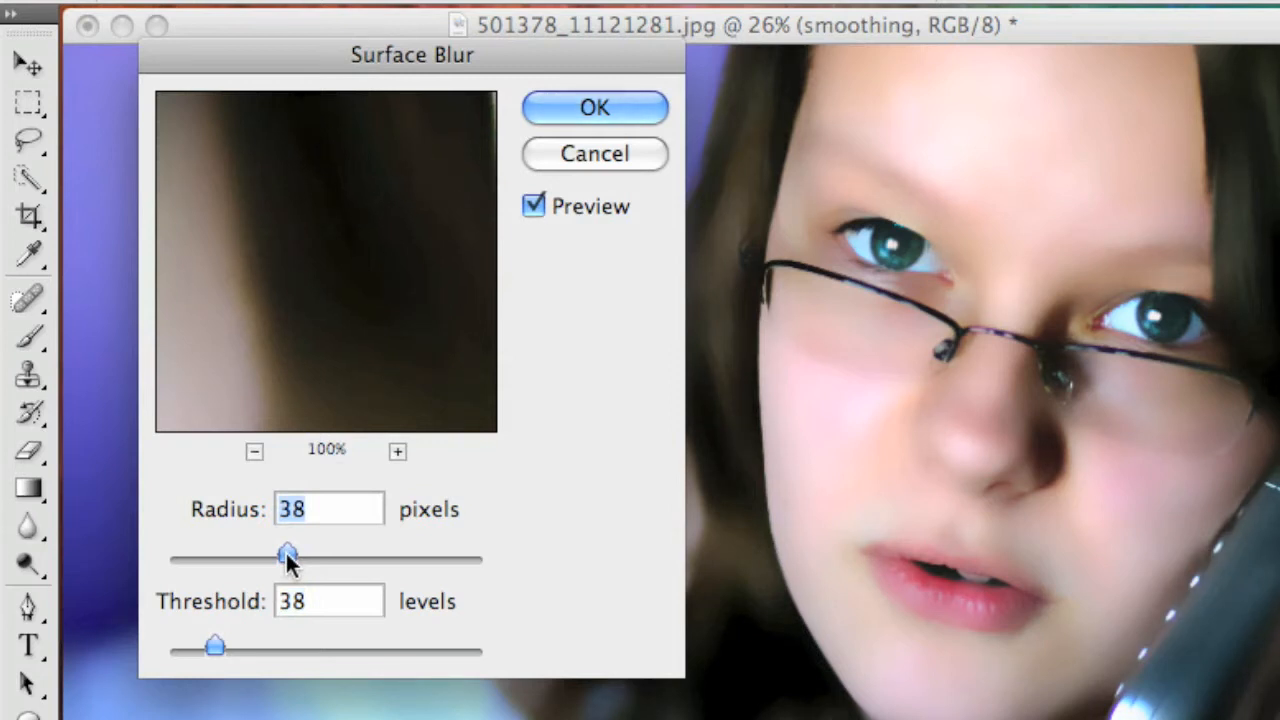
pyautogui.moveTo(216, 643); pyautogui.dragTo(217, 649)
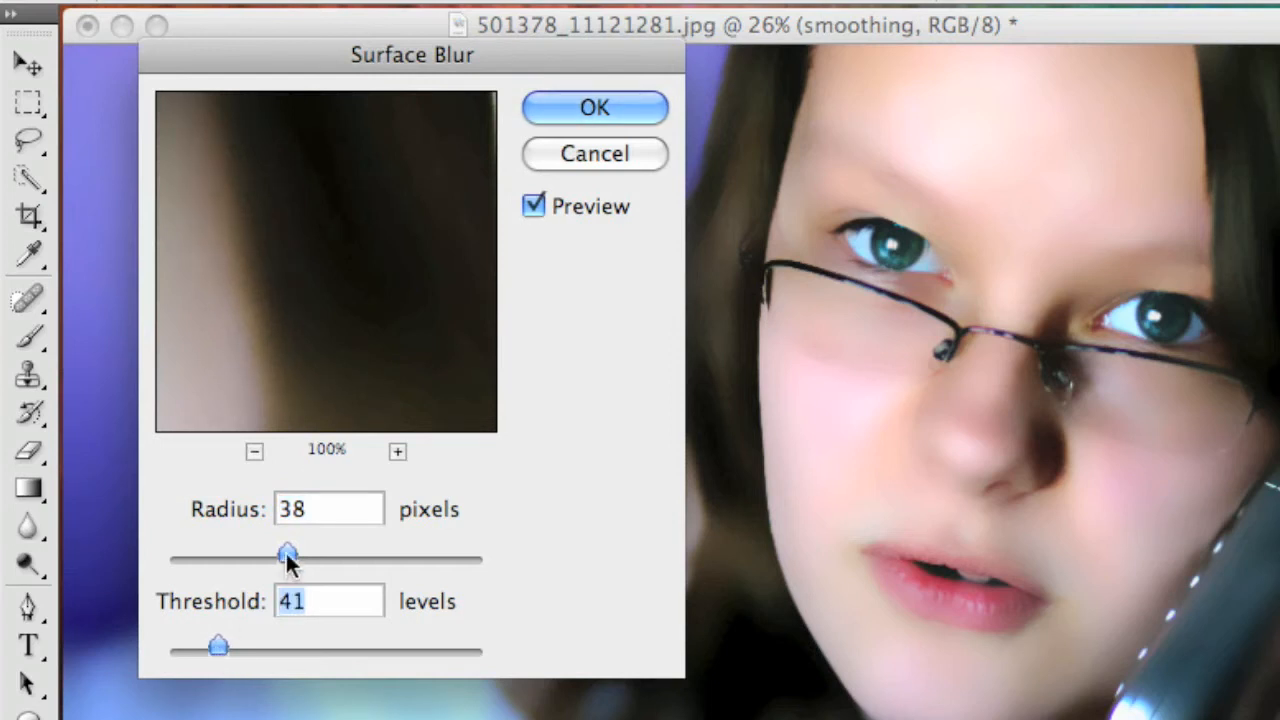
pyautogui.moveTo(287, 558); pyautogui.dragTo(289, 556)
pyautogui.click(567, 108)
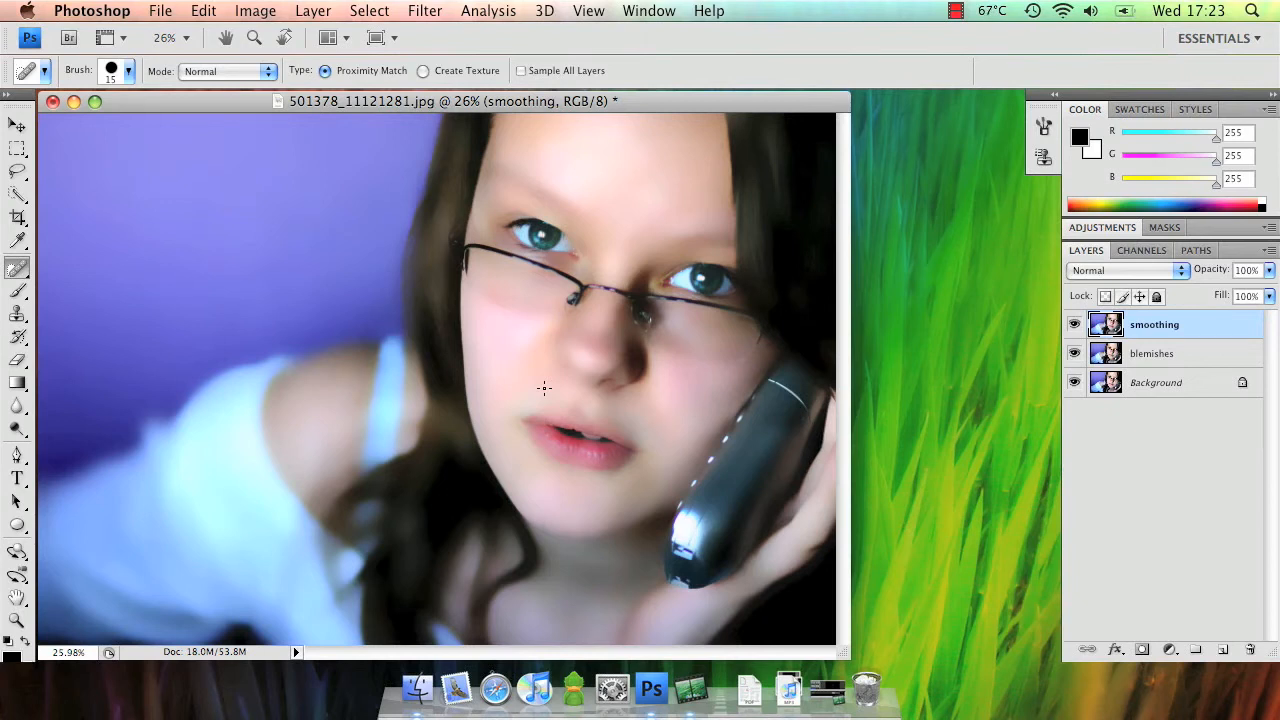
# Step: Add a layer mask to the smoothing layer, inverted to solid black, and activate the Brush tool for painting on it
pyautogui.click(1142, 651)
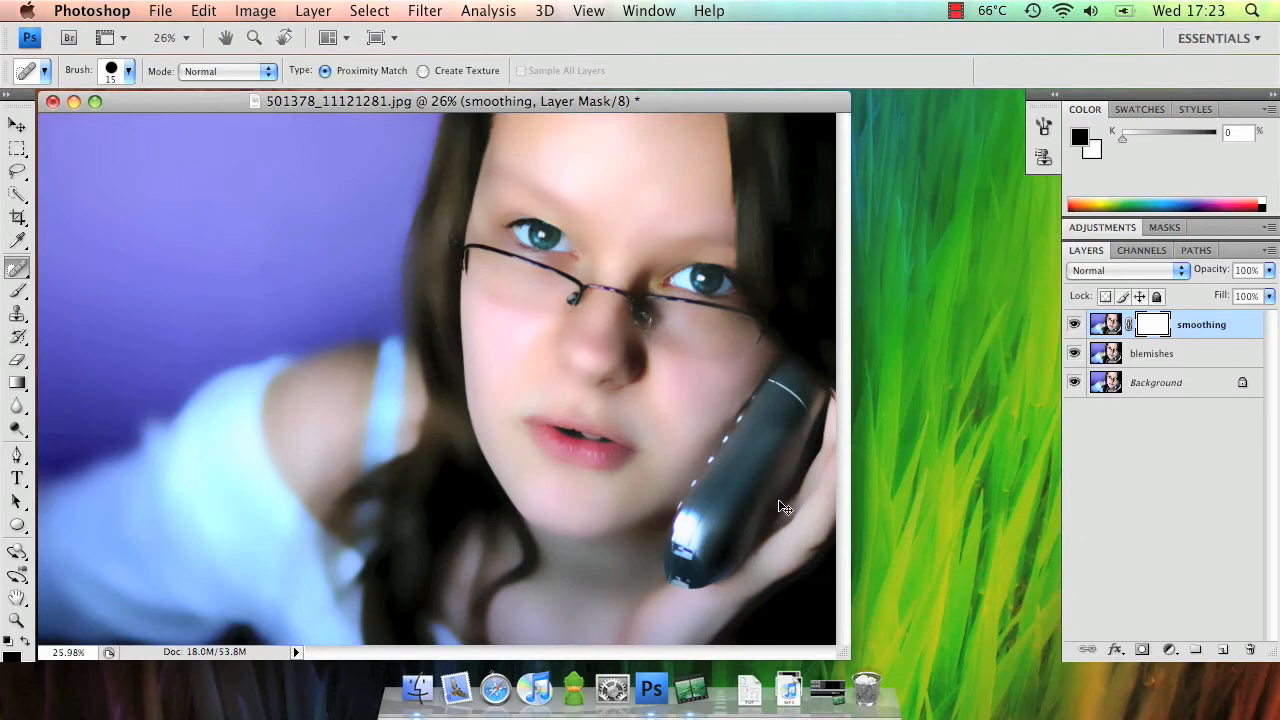
pyautogui.press('super+i')
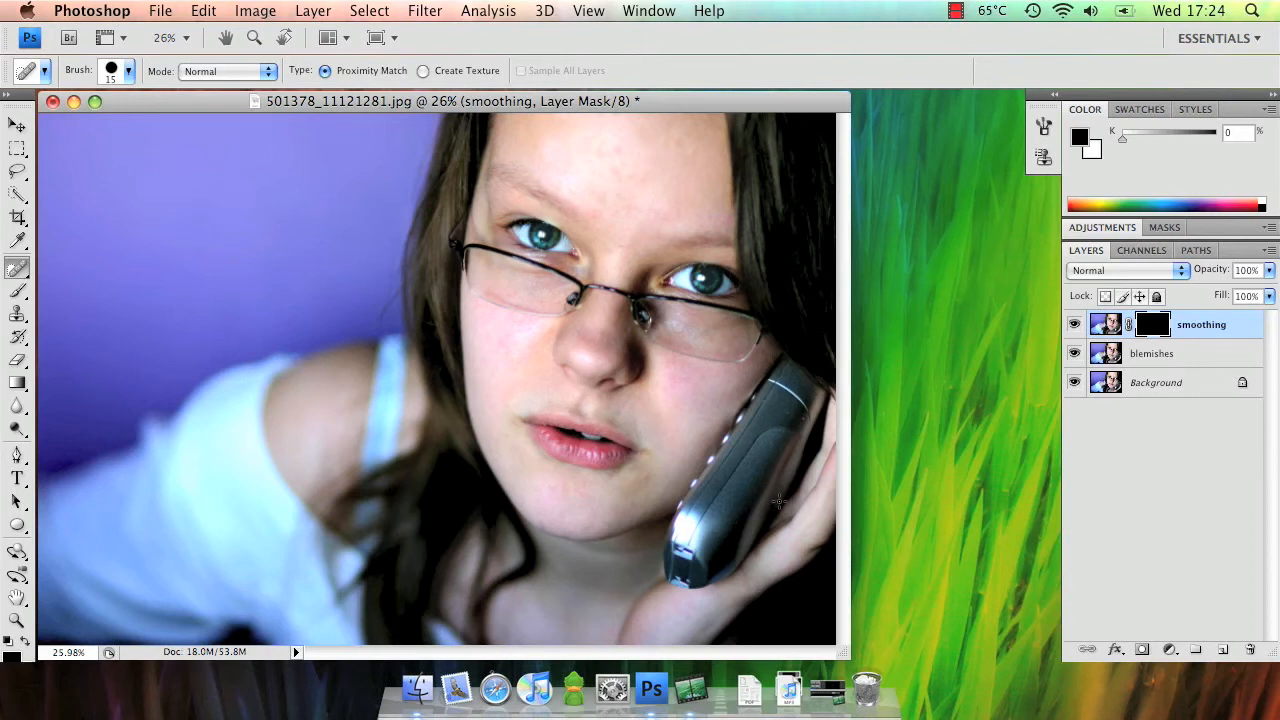
pyautogui.click(17, 290)
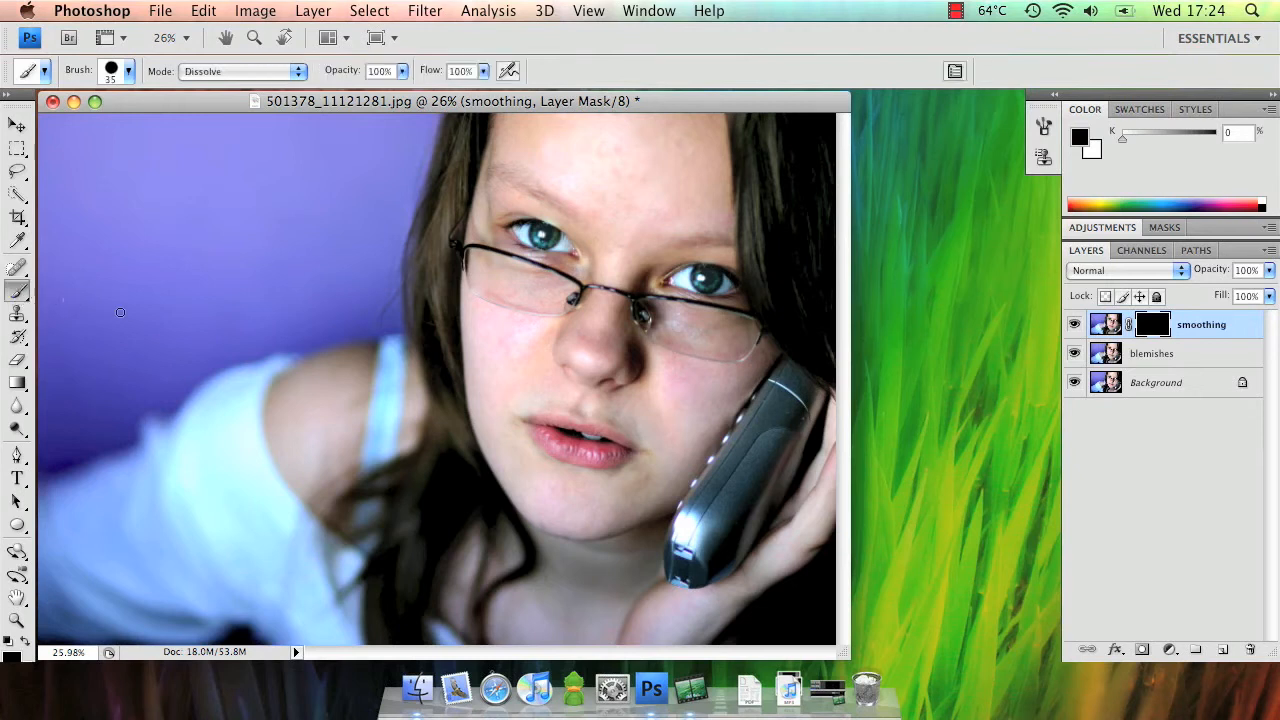
# Step: Paint white on the smoothing layer's mask over the middle of the forehead with a size 150 brush
pyautogui.press('x')
pyautogui.press('x')
pyautogui.press('x')
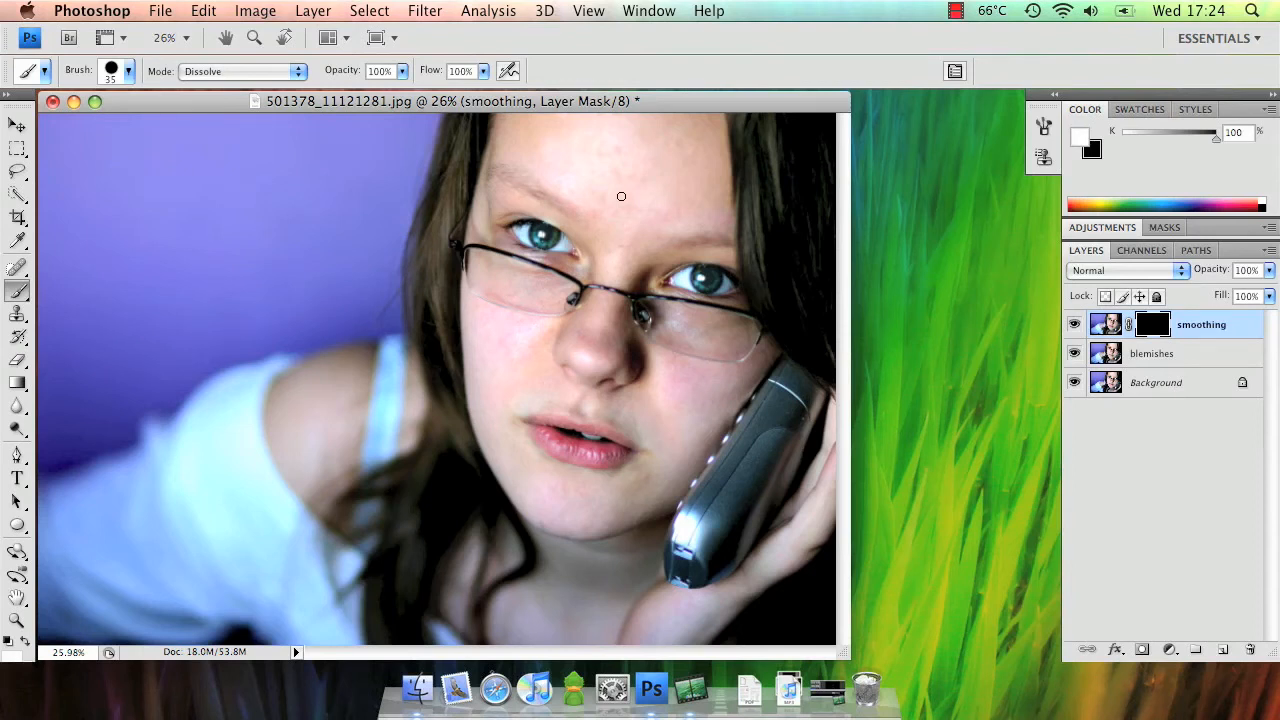
pyautogui.press(']')
pyautogui.press(']')
pyautogui.press(']')
pyautogui.press(']')
pyautogui.press(']')
pyautogui.press(']')
pyautogui.press(']')
pyautogui.moveTo(621, 196)
pyautogui.mouseDown()
pyautogui.moveTo(631, 191)
pyautogui.moveTo(609, 171)
pyautogui.moveTo(634, 177)
pyautogui.moveTo(573, 157)
pyautogui.moveTo(609, 194)
pyautogui.moveTo(566, 166)
pyautogui.moveTo(688, 209)
pyautogui.moveTo(531, 143)
pyautogui.moveTo(680, 134)
pyautogui.moveTo(685, 166)
pyautogui.moveTo(657, 189)
pyautogui.moveTo(616, 163)
pyautogui.mouseUp()
# Step: Reveal the smoothing across the rest of the forehead, between the hairline and the eyebrows, with the size 150 brush
pyautogui.hotkey('ctrl', 'alt', '0')
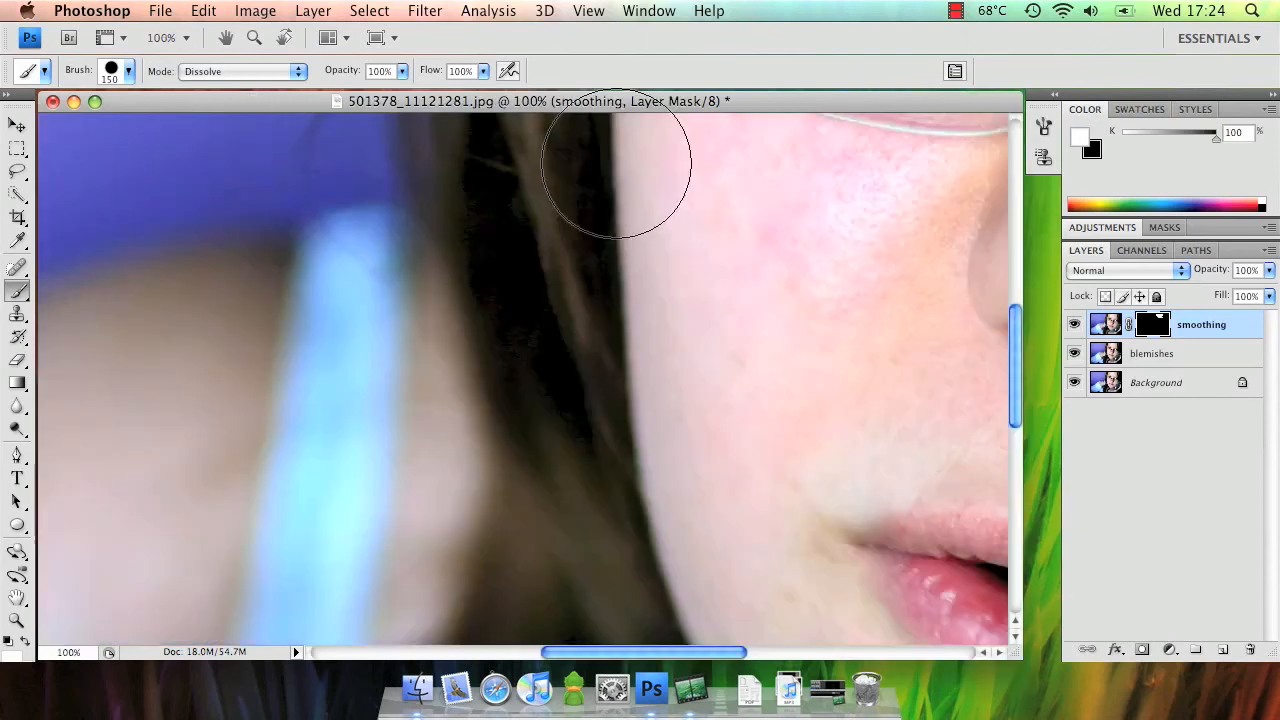
pyautogui.moveTo(706, 266); pyautogui.dragTo(477, 574)
pyautogui.moveTo(528, 393); pyautogui.dragTo(466, 537)
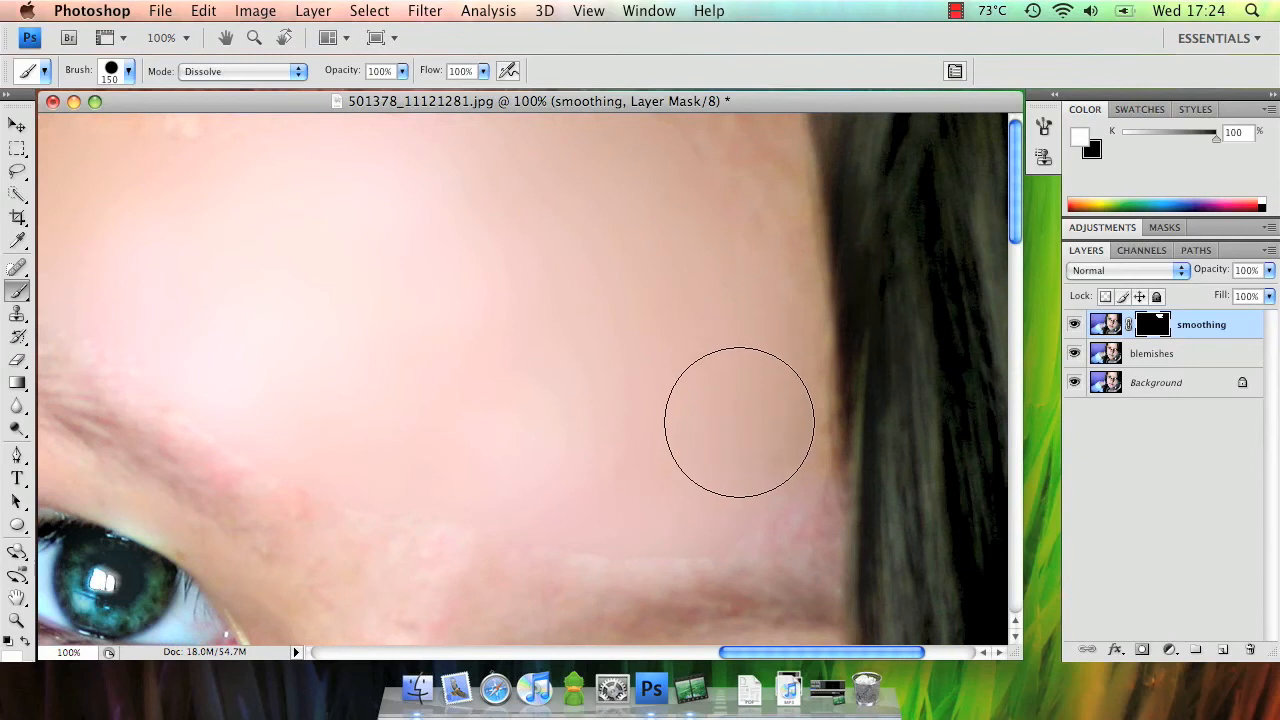
pyautogui.moveTo(551, 300); pyautogui.dragTo(873, 411)
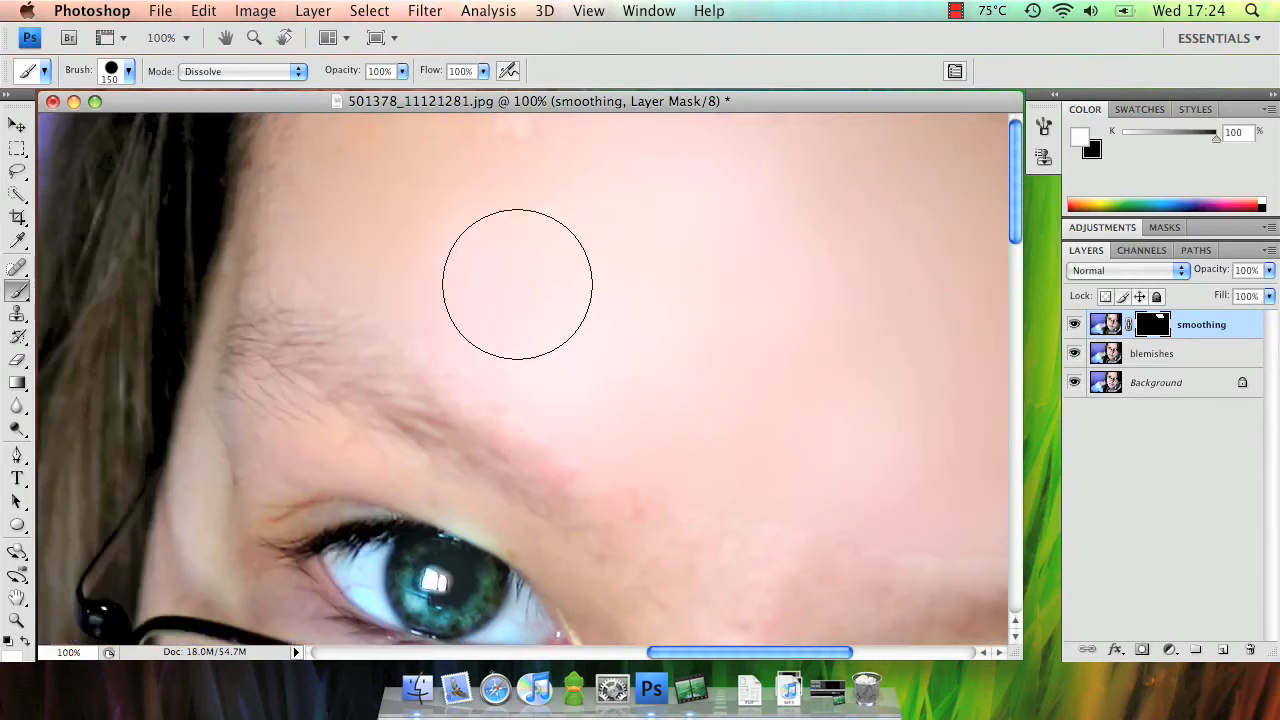
pyautogui.moveTo(758, 466); pyautogui.dragTo(585, 150)
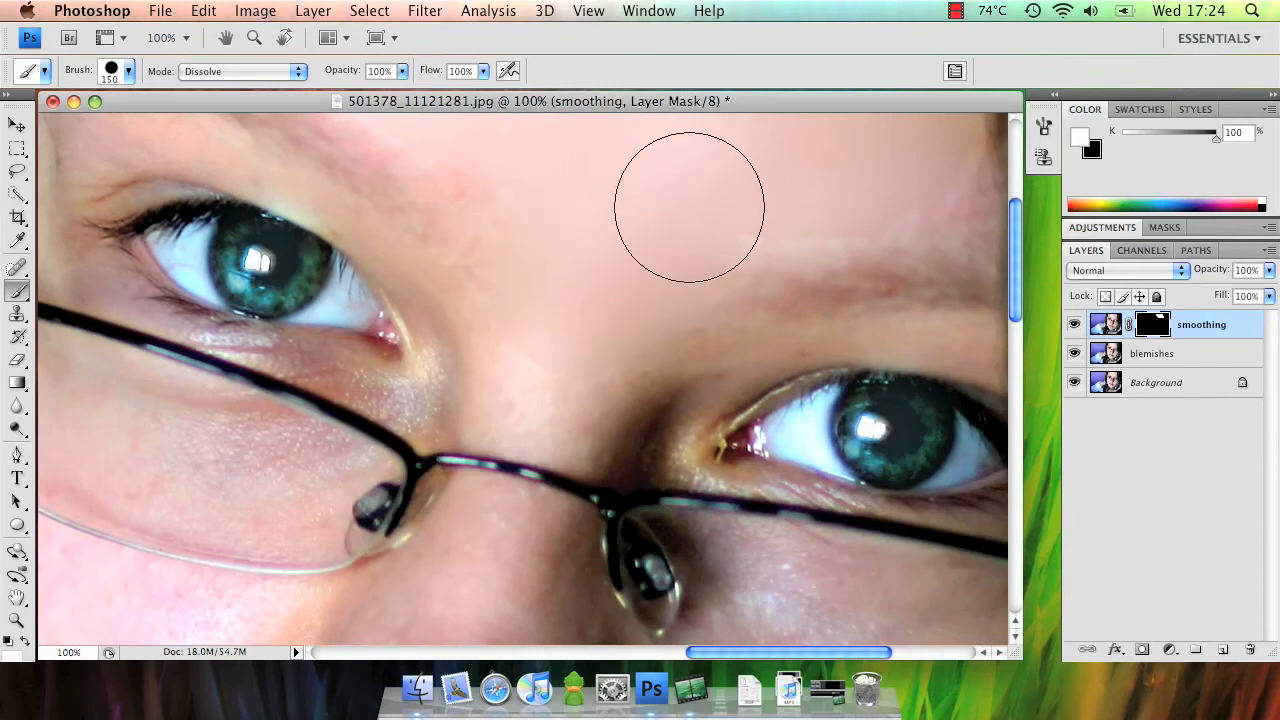
# Step: Paint the mask white between the eyebrows and along the forehead's narrower edges with a size 80 brush
pyautogui.press('[')
pyautogui.press('[')
pyautogui.press('[')
pyautogui.press('[')
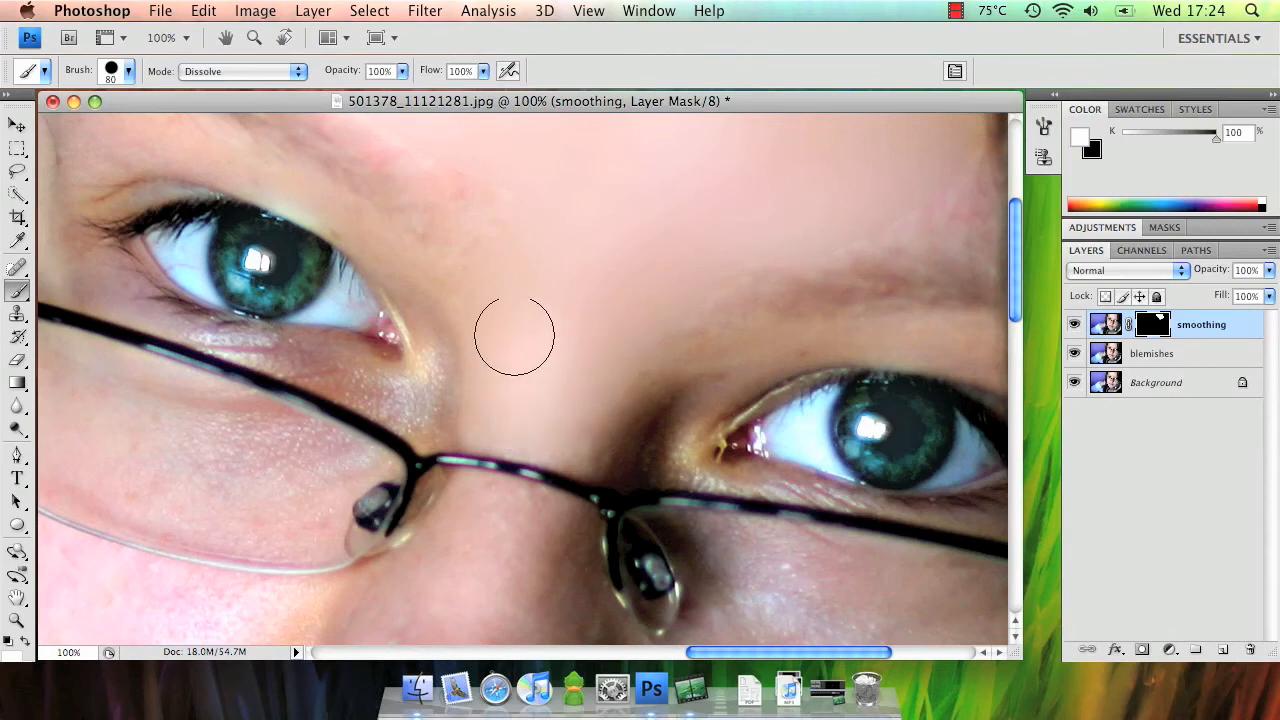
pyautogui.scroll(6, 540, 340)
pyautogui.hscroll(-2, 540, 340)
pyautogui.press('super+i')
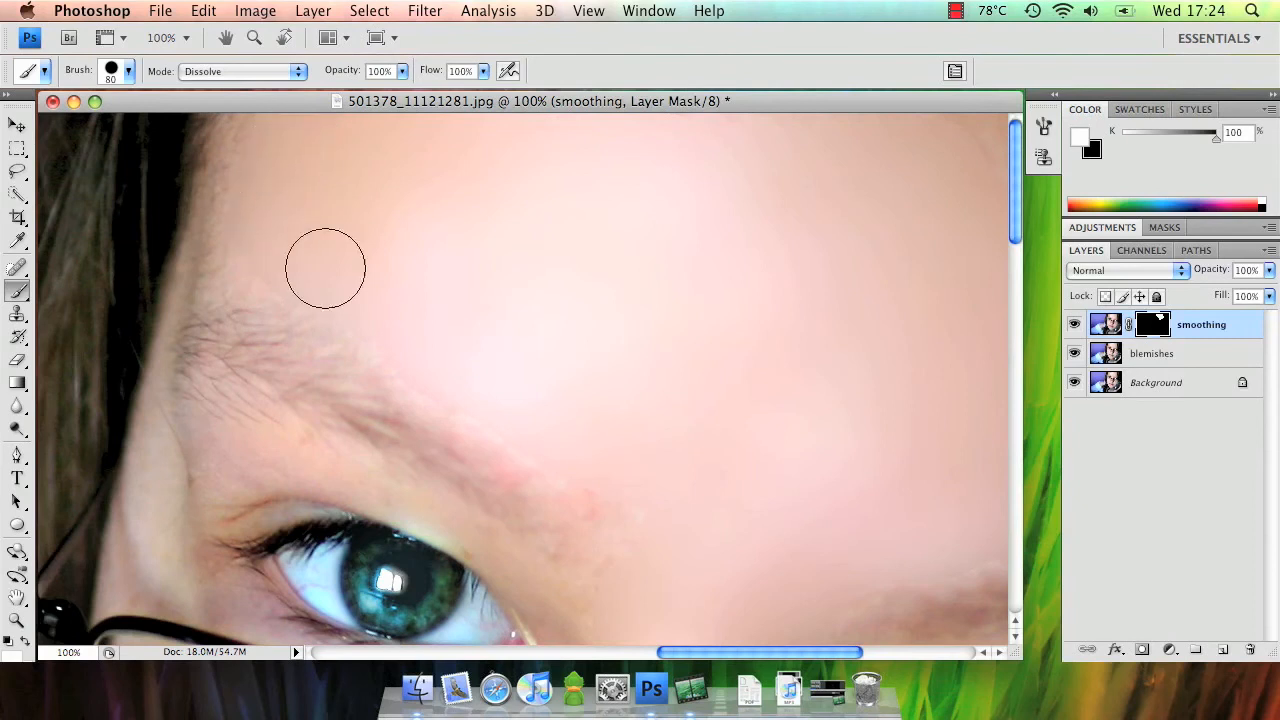
pyautogui.moveTo(705, 491); pyautogui.dragTo(511, 199)
# Step: Reveal the smoothing on the cheek beside the phone and along the forehead's hair edge with the size 80 brush
pyautogui.scroll(-5, 657, 429)
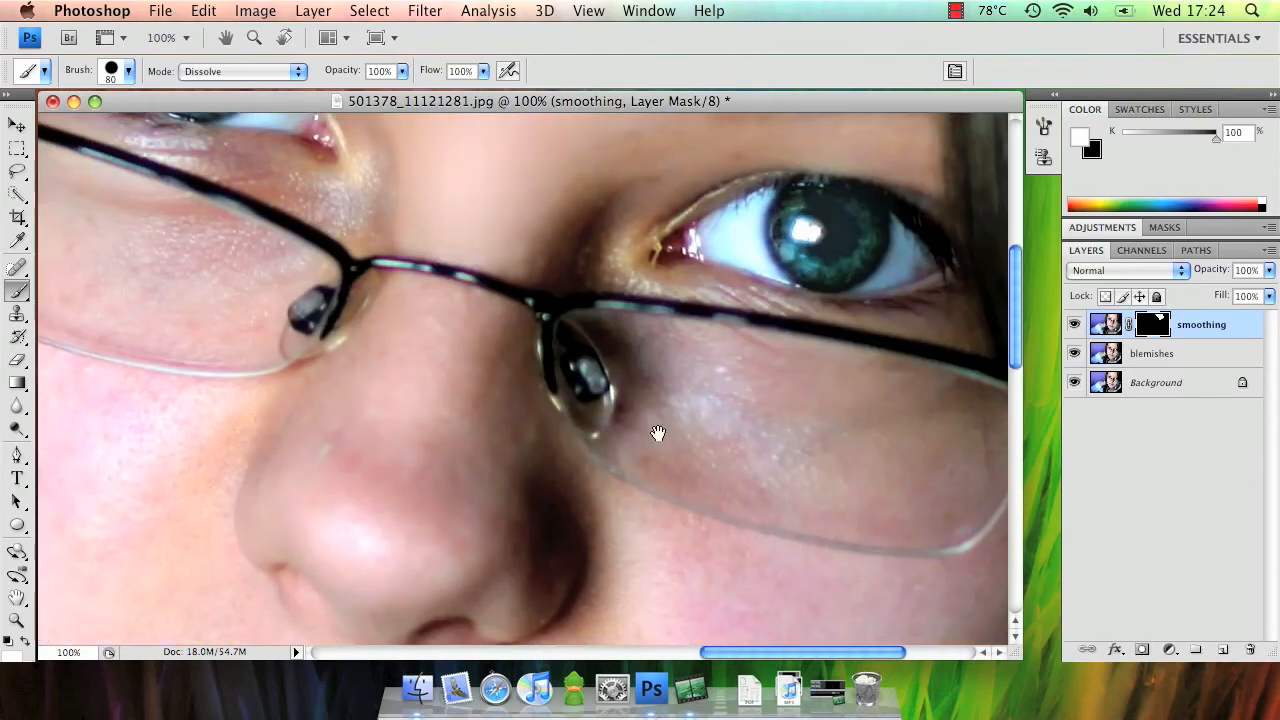
pyautogui.hscroll(3, 451, 177)
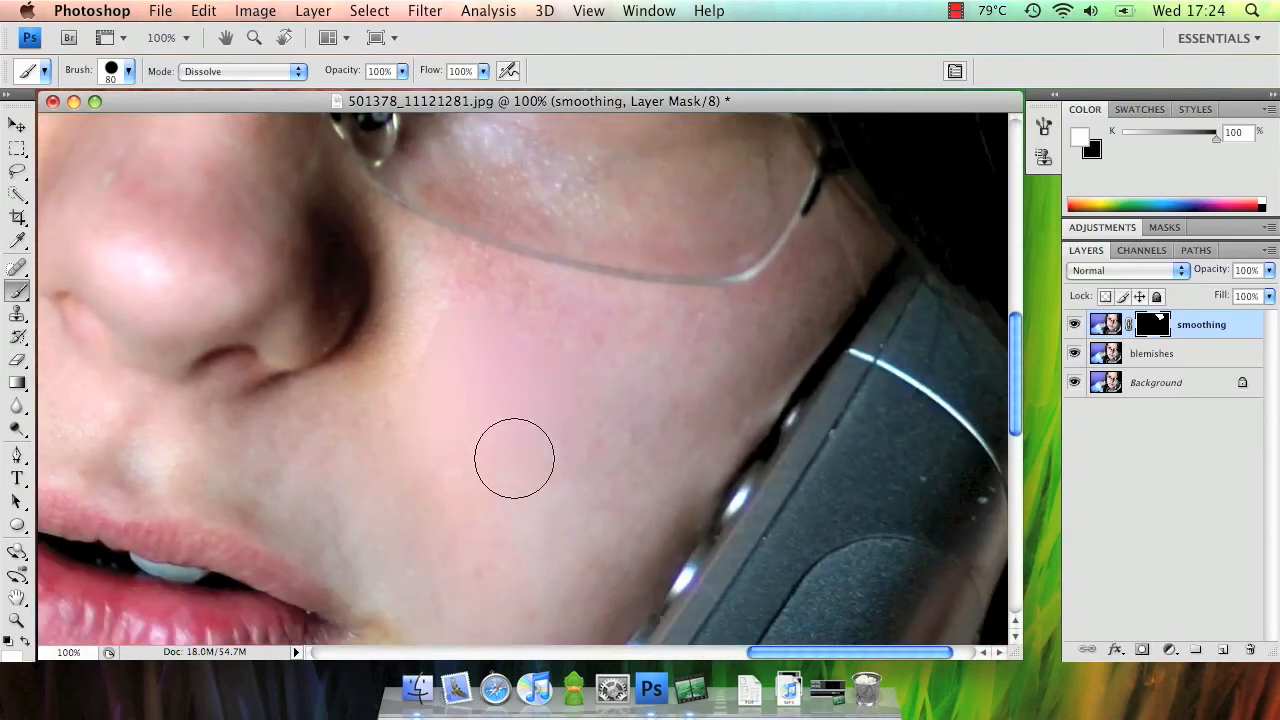
pyautogui.moveTo(505, 470); pyautogui.dragTo(558, 266)
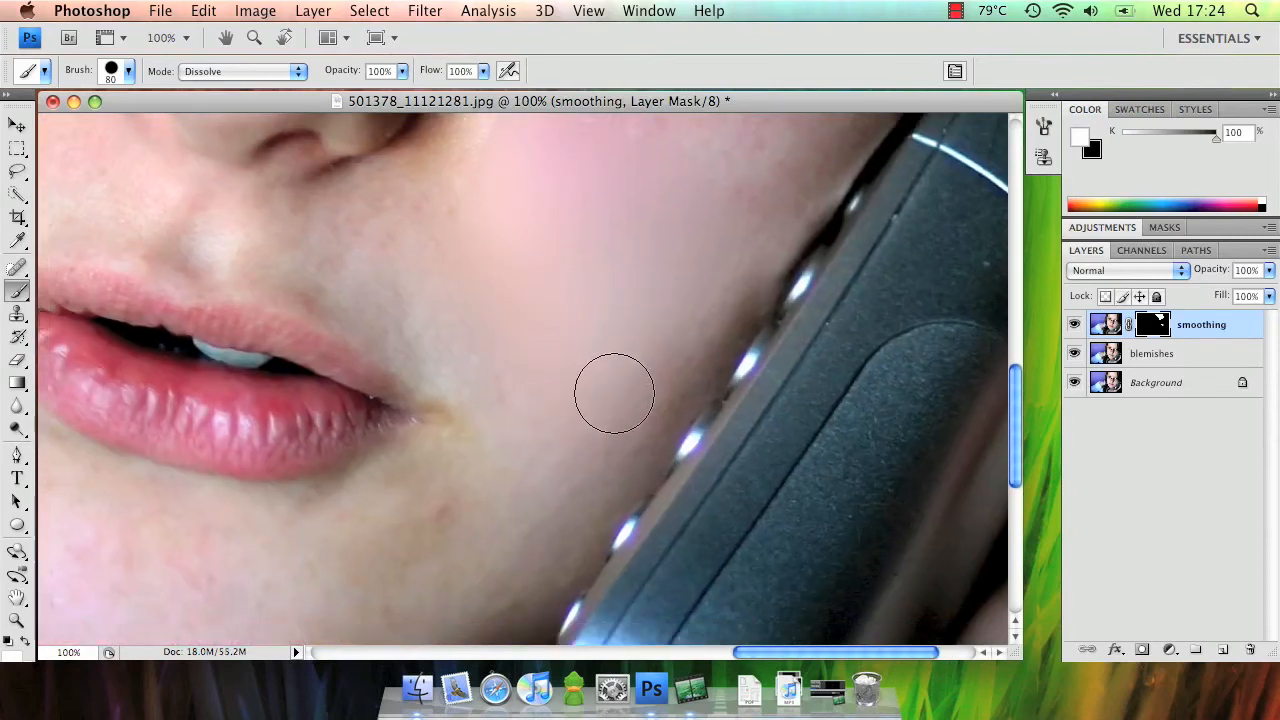
pyautogui.scroll(10, 857, 508)
pyautogui.hscroll(-5, 857, 508)
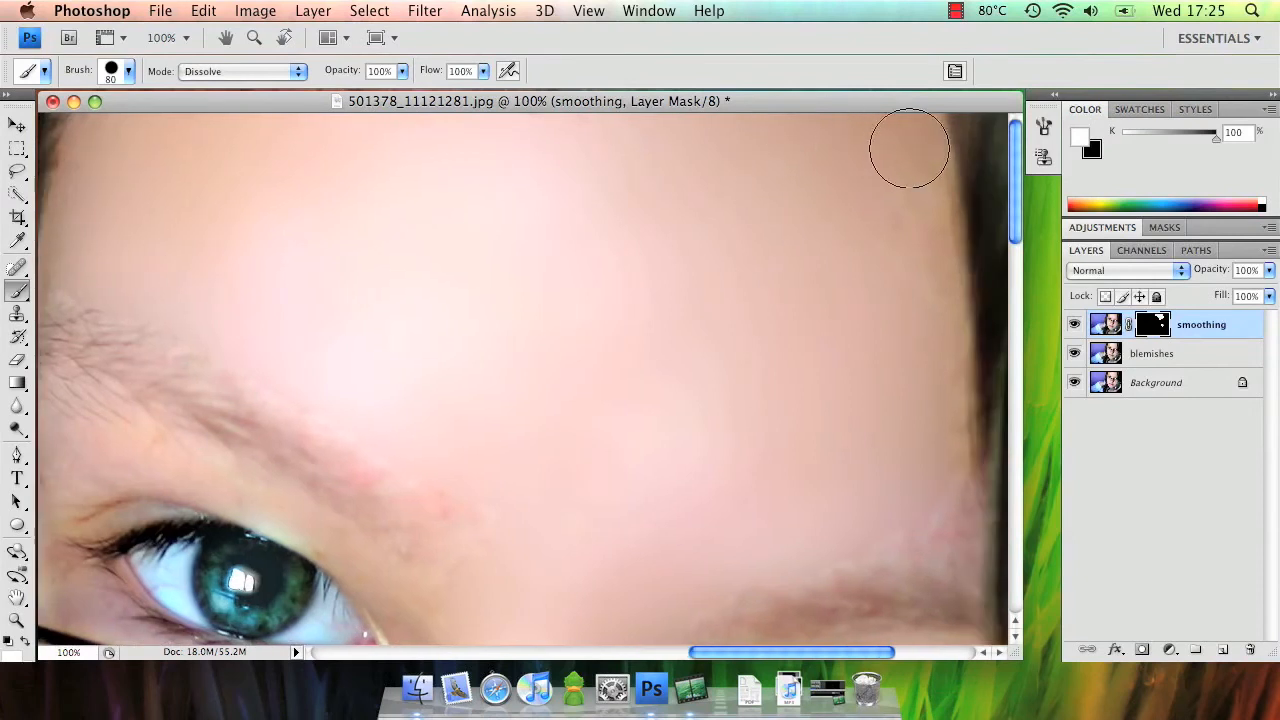
# Step: Paint the mask white on the skin around the eye on the phone side with a size 15 brush
pyautogui.scroll(-10, 870, 250)
pyautogui.hscroll(4, 870, 250)
pyautogui.press('[')
pyautogui.press('[')
pyautogui.press('[')
pyautogui.press('[')
pyautogui.press('[')
pyautogui.press('[')
pyautogui.press('[')
pyautogui.press('[')
pyautogui.press('[')
pyautogui.scroll(-5, 555, 220)
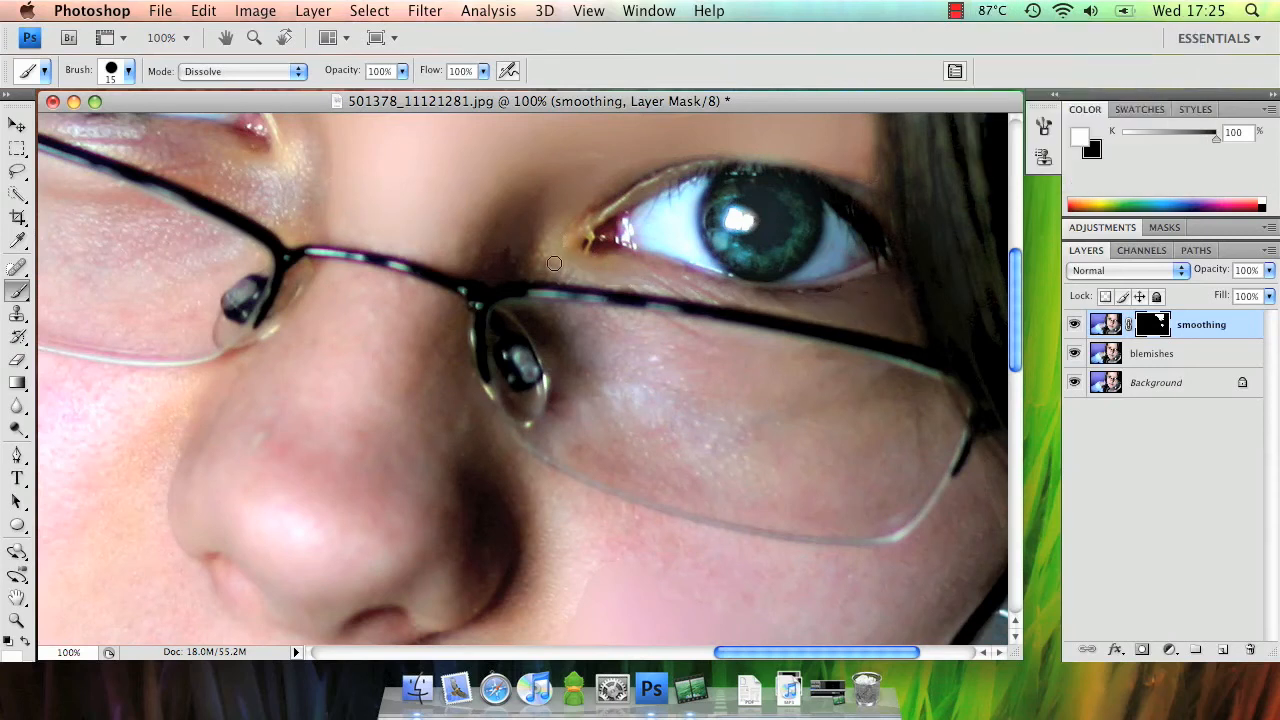
# Step: Reveal the smoothing on the eyelid, temple and under-eye skin of the eye away from the phone with size 30 and 35 brushes
pyautogui.scroll(8, 486, 323)
pyautogui.hscroll(-3, 320, 234)
pyautogui.press(']')
pyautogui.press(']')
pyautogui.press(']')
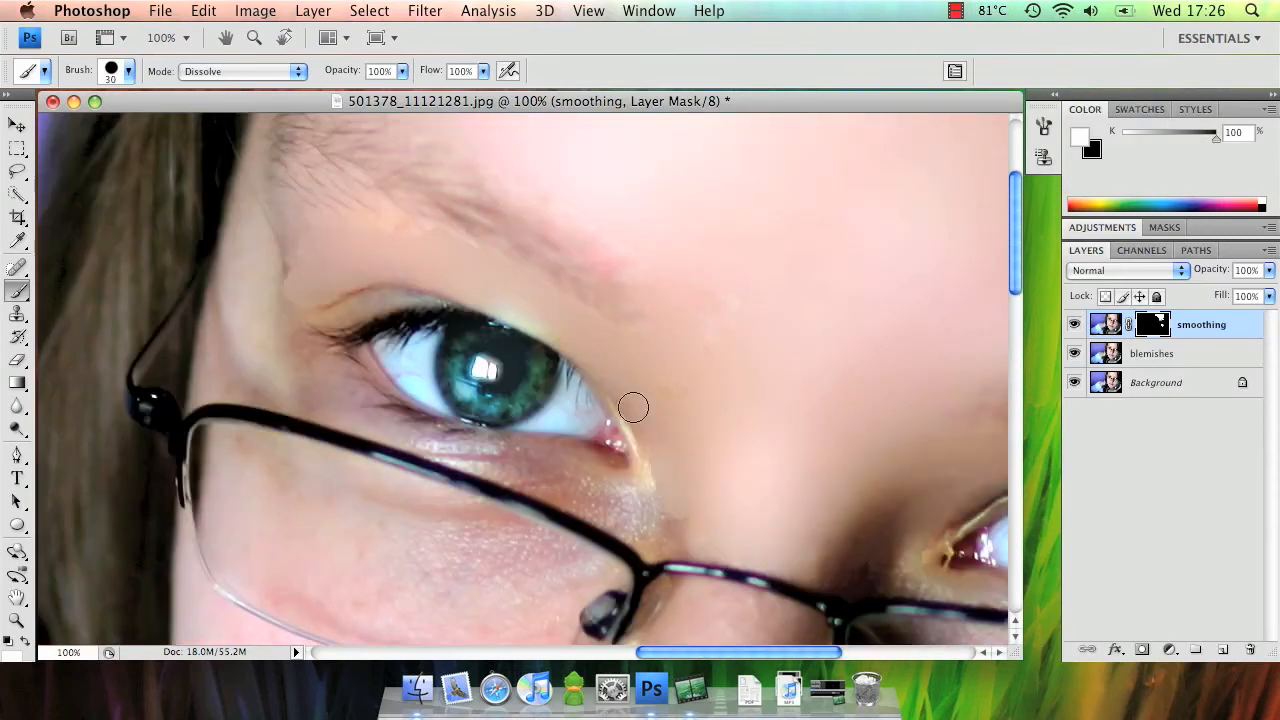
pyautogui.scroll(4, 343, 291)
pyautogui.hscroll(-2, 343, 291)
pyautogui.scroll(-5, 340, 303)
pyautogui.hscroll(-1, 340, 303)
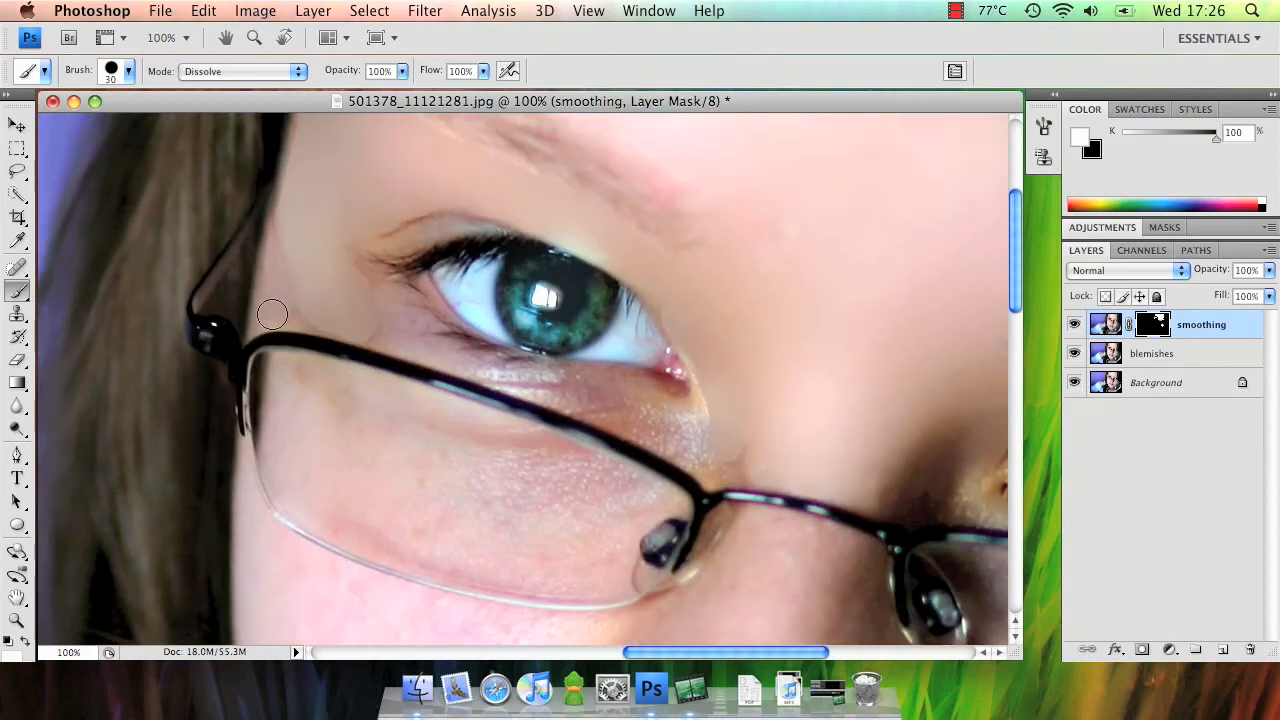
pyautogui.press(']')
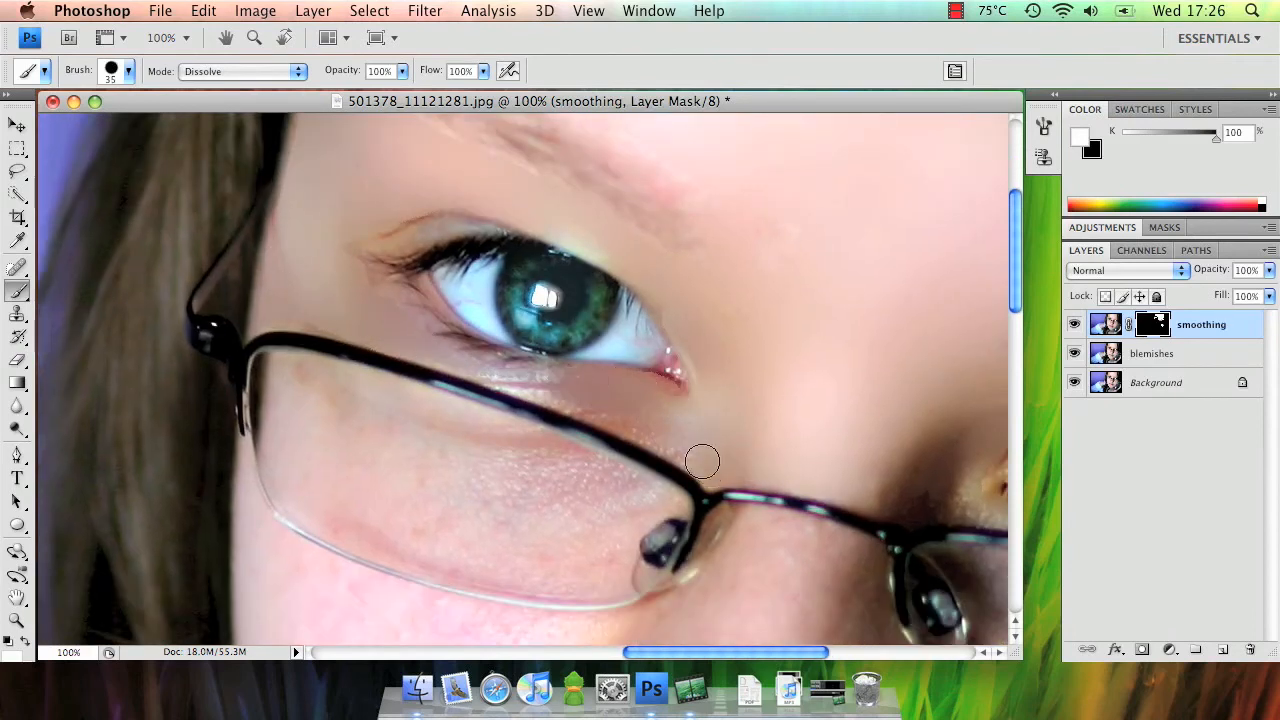
# Step: Paint the mask white over the skin behind the lens away from the phone with a size 45 brush
pyautogui.scroll(-4, 401, 268)
pyautogui.hscroll(-1, 401, 268)
pyautogui.press(']')
pyautogui.press(']')
pyautogui.moveTo(401, 268)
pyautogui.mouseDown()
pyautogui.moveTo(562, 318)
pyautogui.moveTo(682, 380)
pyautogui.moveTo(625, 374)
pyautogui.moveTo(462, 408)
pyautogui.moveTo(314, 332)
pyautogui.moveTo(523, 445)
pyautogui.mouseUp()
# Step: Reveal the smoothing on the nose and the upper cheek below the lens, enlarging the brush to size 80
pyautogui.scroll(-5, 523, 445)
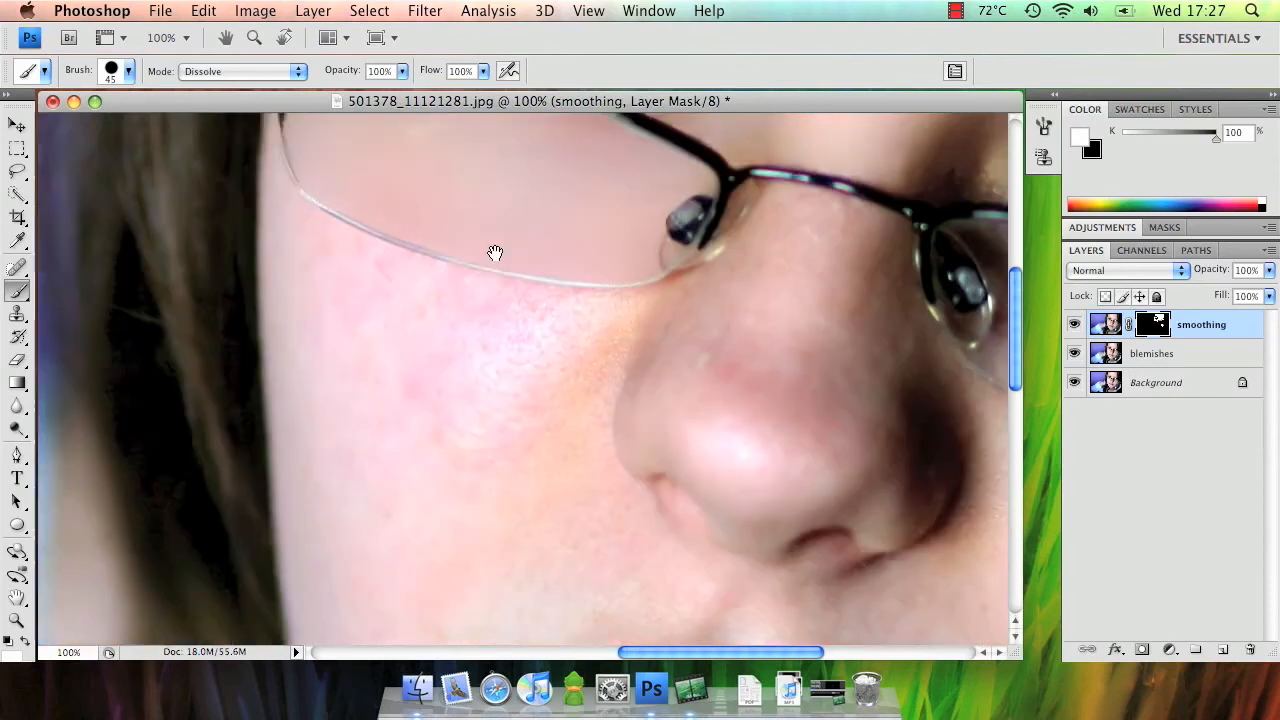
pyautogui.hscroll(1, 523, 445)
pyautogui.press('[')
pyautogui.moveTo(751, 192)
pyautogui.mouseDown()
pyautogui.moveTo(911, 346)
pyautogui.moveTo(757, 503)
pyautogui.moveTo(680, 274)
pyautogui.mouseUp()
pyautogui.press(']')
pyautogui.press(']')
pyautogui.press(']')
pyautogui.press(']')
pyautogui.press(']')
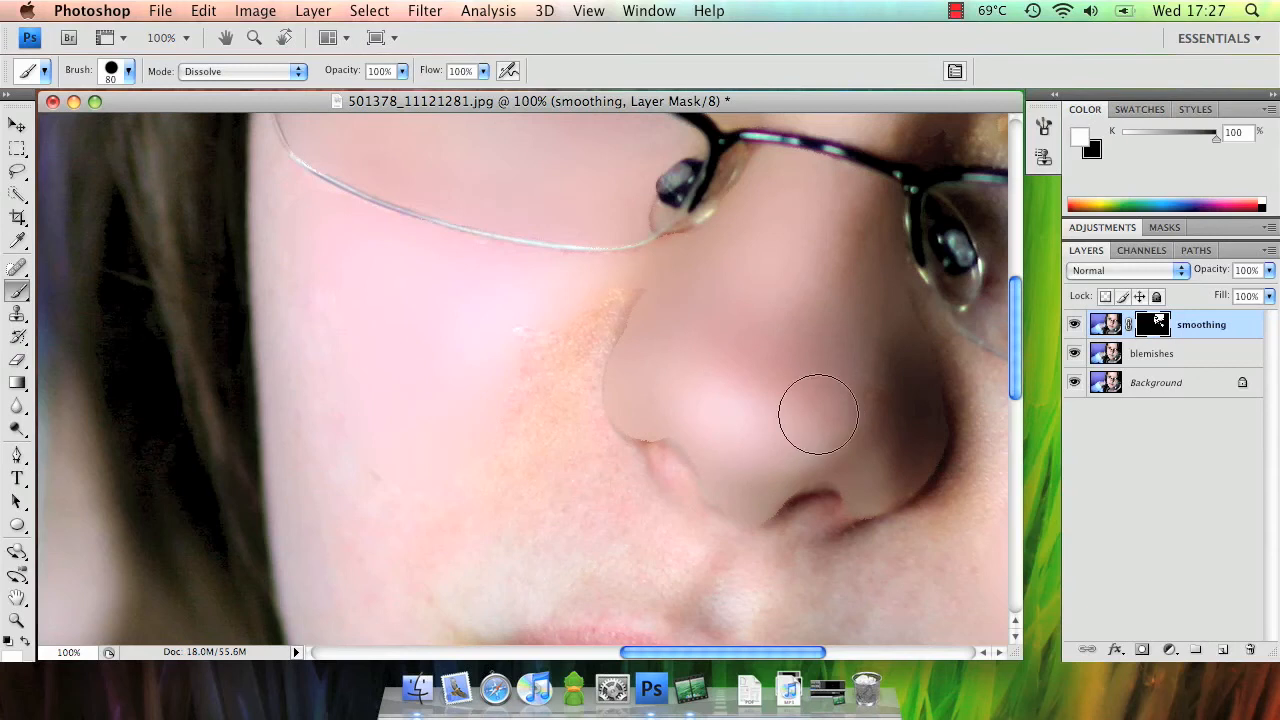
# Step: Paint the mask white over the lower cheek away from the phone and the skin above the upper lip
pyautogui.scroll(3, 520, 390)
pyautogui.hscroll(-1, 520, 390)
pyautogui.scroll(-4, 325, 350)
pyautogui.hscroll(1, 325, 350)
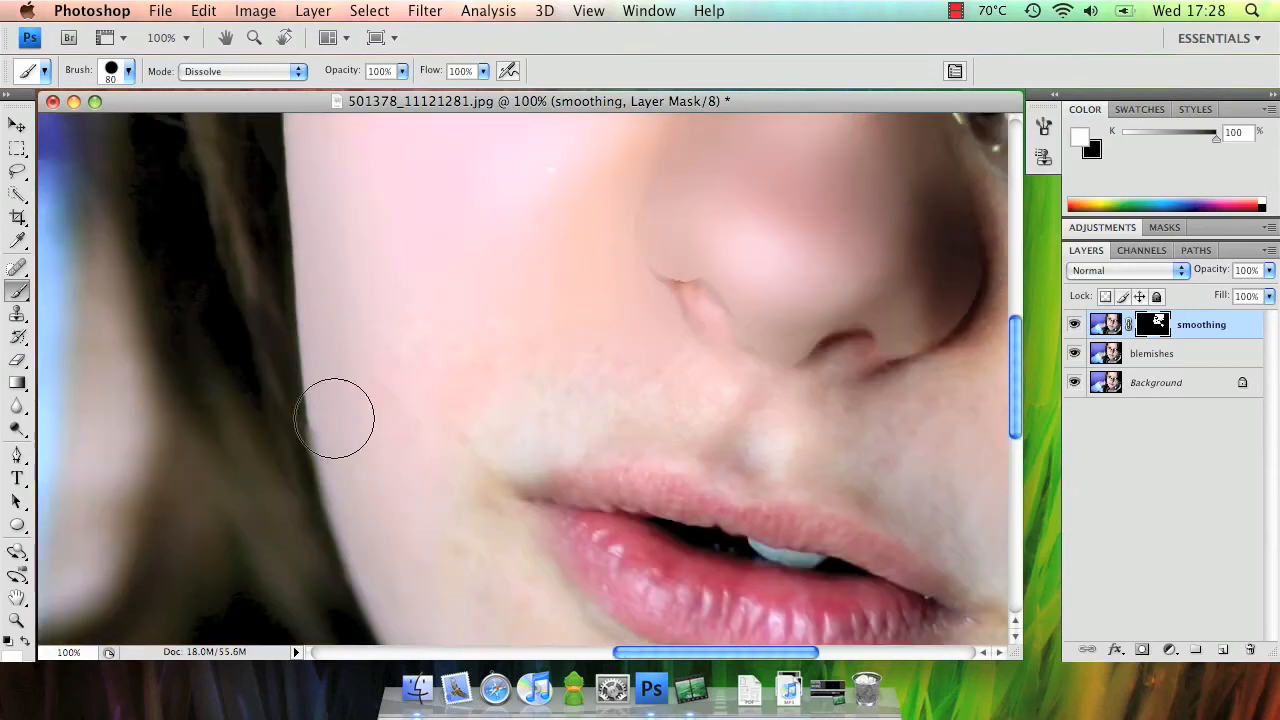
pyautogui.scroll(-1, 709, 409)
pyautogui.hscroll(3, 461, 369)
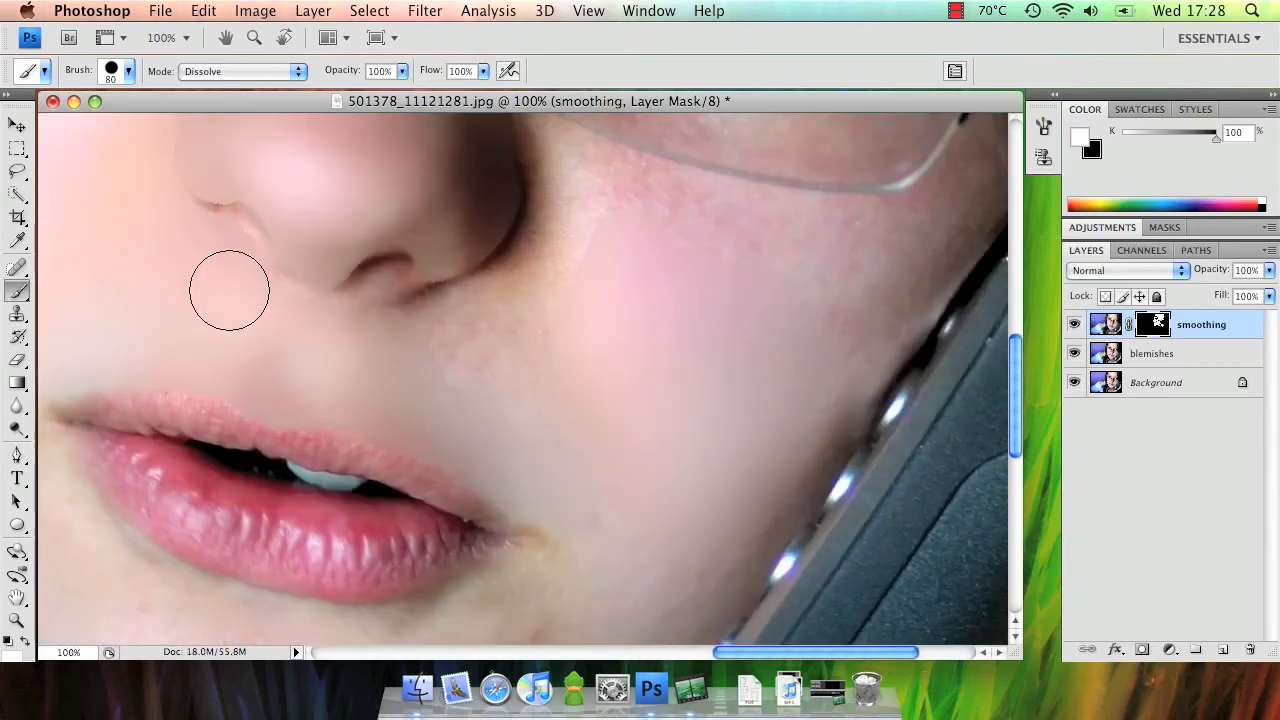
# Step: Smooth the phone-side cheek up to the glasses, then the skin behind that lens with a size 25 brush
pyautogui.scroll(3, 229, 286)
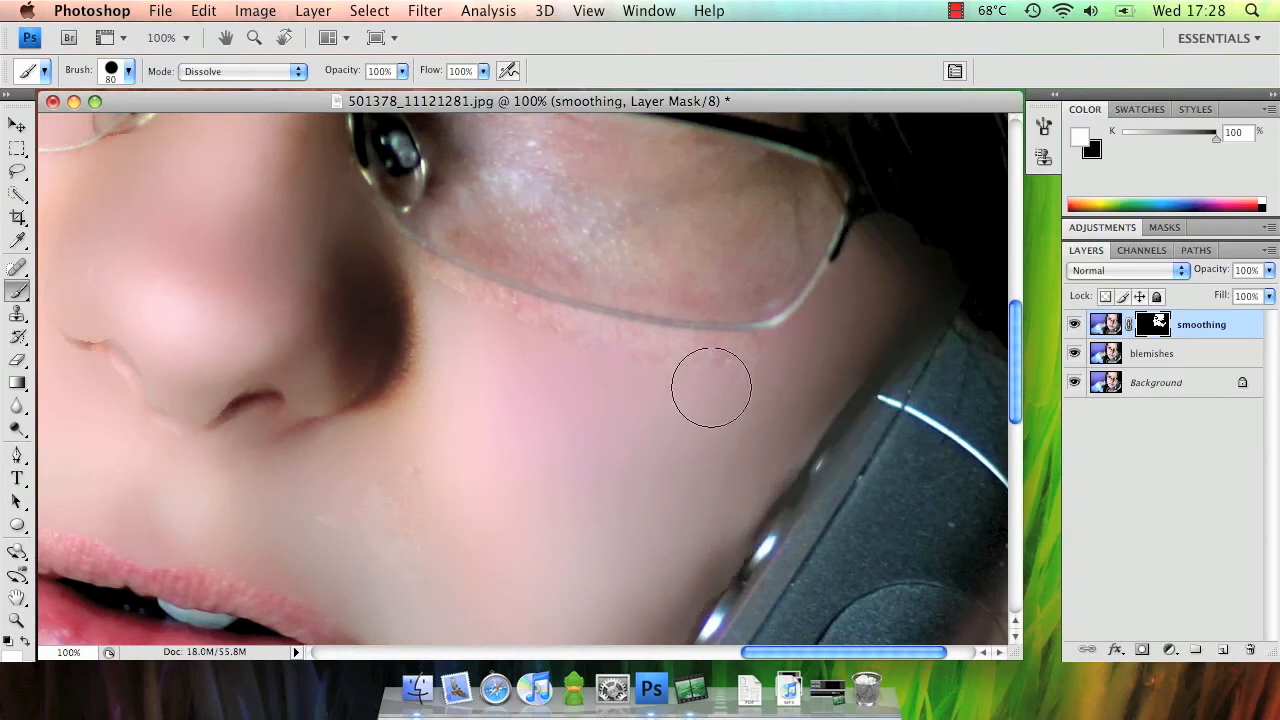
pyautogui.scroll(3, 757, 371)
pyautogui.hscroll(1, 757, 371)
pyautogui.press('[')
pyautogui.press('[')
pyautogui.press('[')
pyautogui.press('[')
pyautogui.press('[')
pyautogui.press('[')
# Step: Paint the mask white around the mouth corner and lower cheek on the phone side with a size 80 brush
pyautogui.scroll(-5, 603, 406)
pyautogui.hscroll(-4, 603, 406)
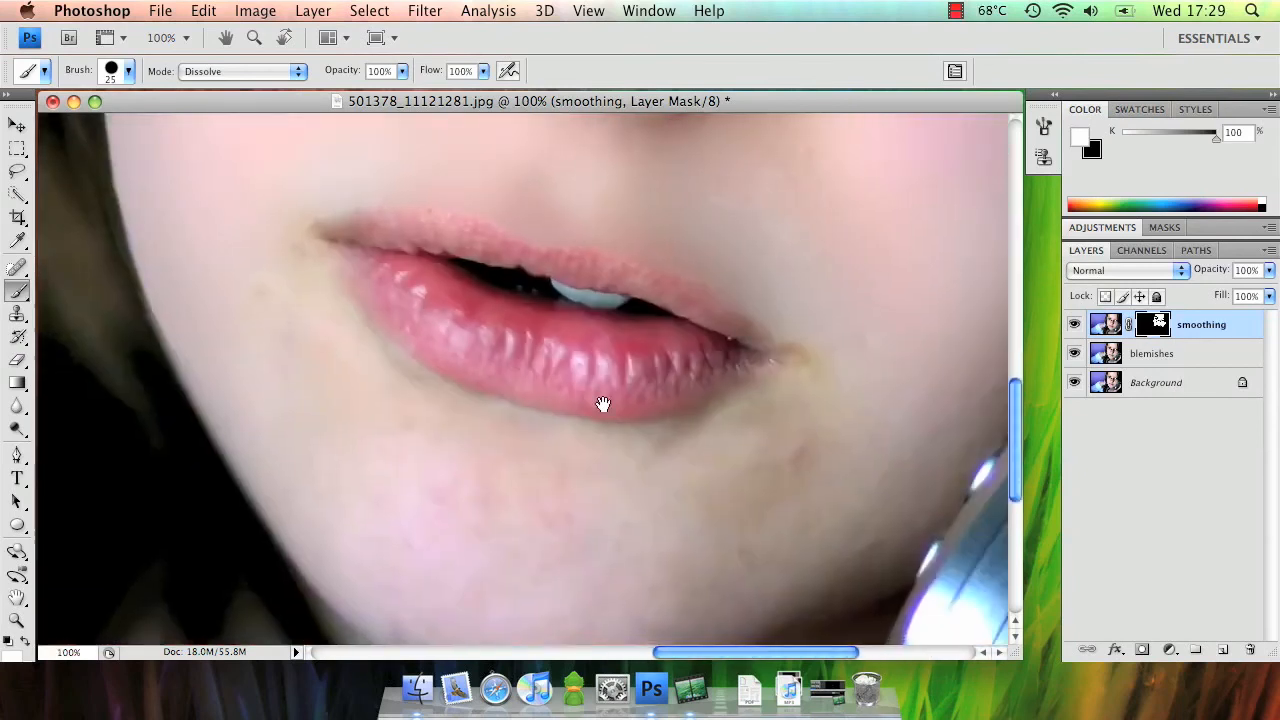
pyautogui.hscroll(2, 603, 406)
pyautogui.press(']')
pyautogui.press(']')
pyautogui.press(']')
pyautogui.press(']')
pyautogui.press(']')
pyautogui.press(']')
pyautogui.moveTo(623, 177)
pyautogui.mouseDown()
pyautogui.moveTo(839, 292)
pyautogui.moveTo(618, 455)
pyautogui.moveTo(571, 392)
pyautogui.mouseUp()
# Step: Reveal the smoothing over the whole chin and along the jawline with the size 80 brush
pyautogui.scroll(-3, 571, 392)
pyautogui.hscroll(-5, 571, 392)
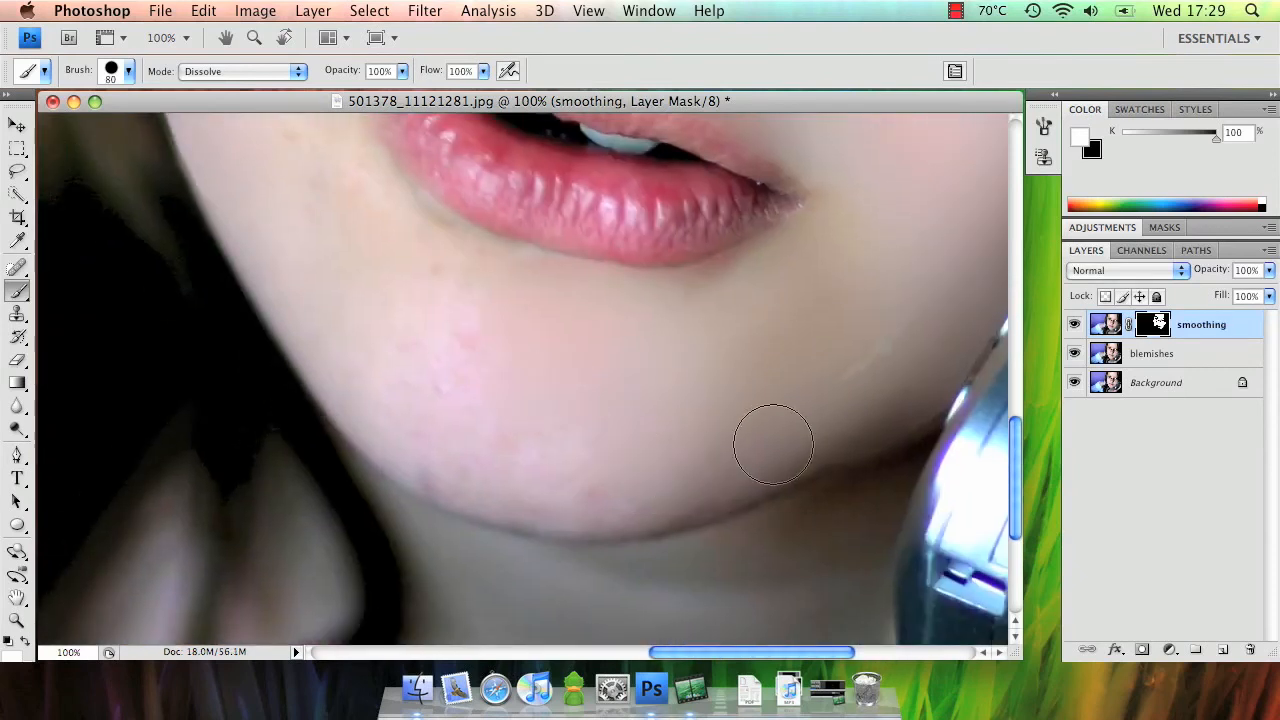
pyautogui.scroll(3, 414, 277)
pyautogui.hscroll(-2, 414, 277)
pyautogui.scroll(-3, 391, 323)
pyautogui.hscroll(3, 391, 323)
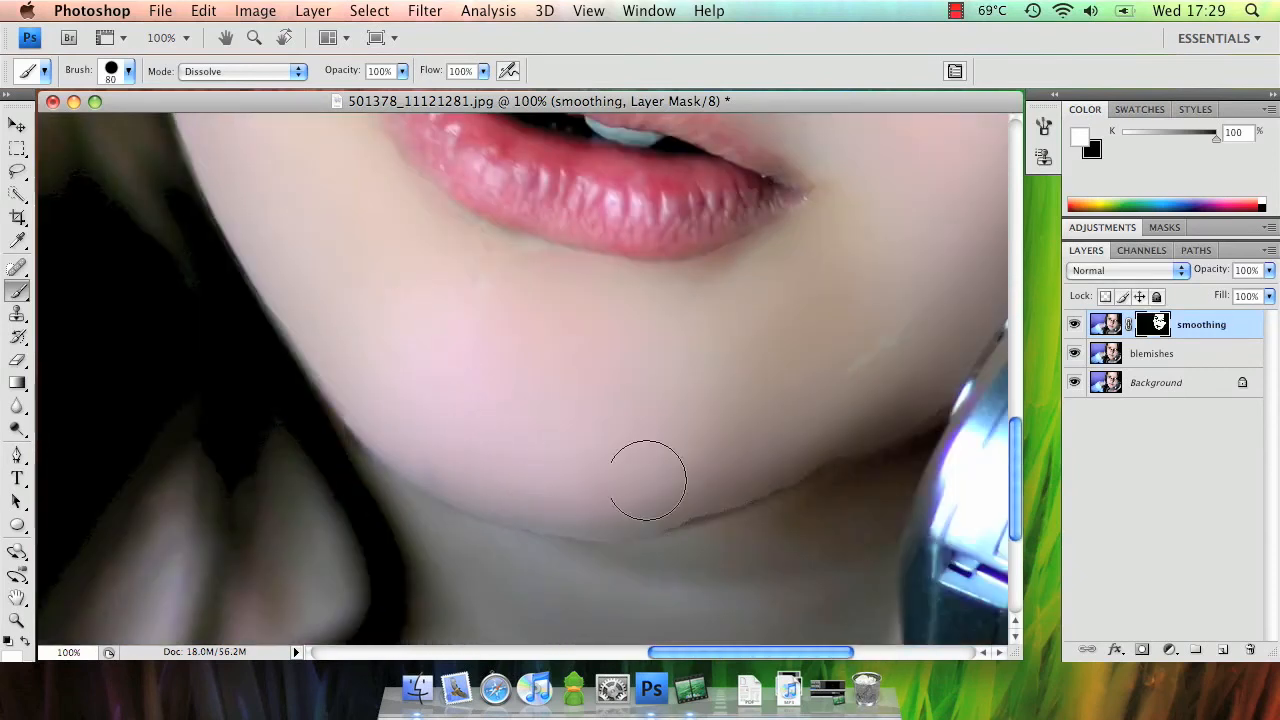
pyautogui.scroll(-3, 646, 477)
pyautogui.hscroll(2, 646, 477)
pyautogui.press('x')
pyautogui.scroll(3, 674, 463)
pyautogui.press('super+0')
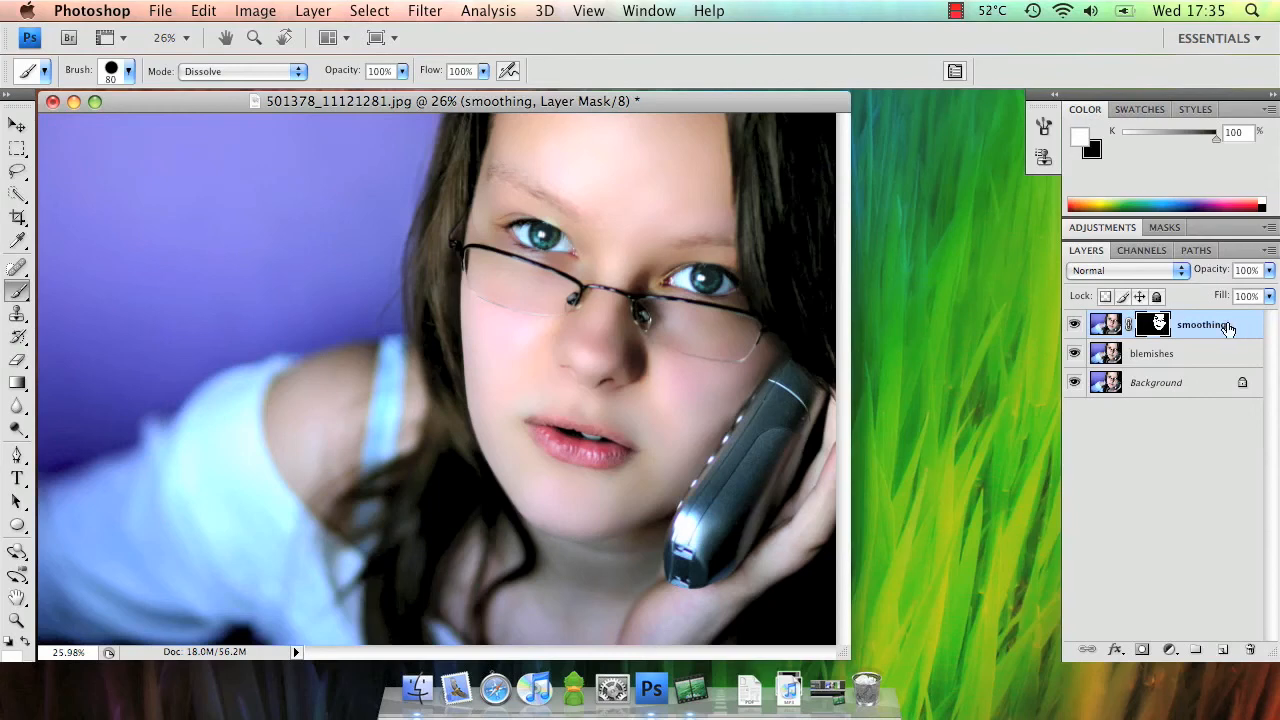
# Step: Lower the smoothing layer's opacity to 38%, then further to 10%
pyautogui.click(1269, 270)
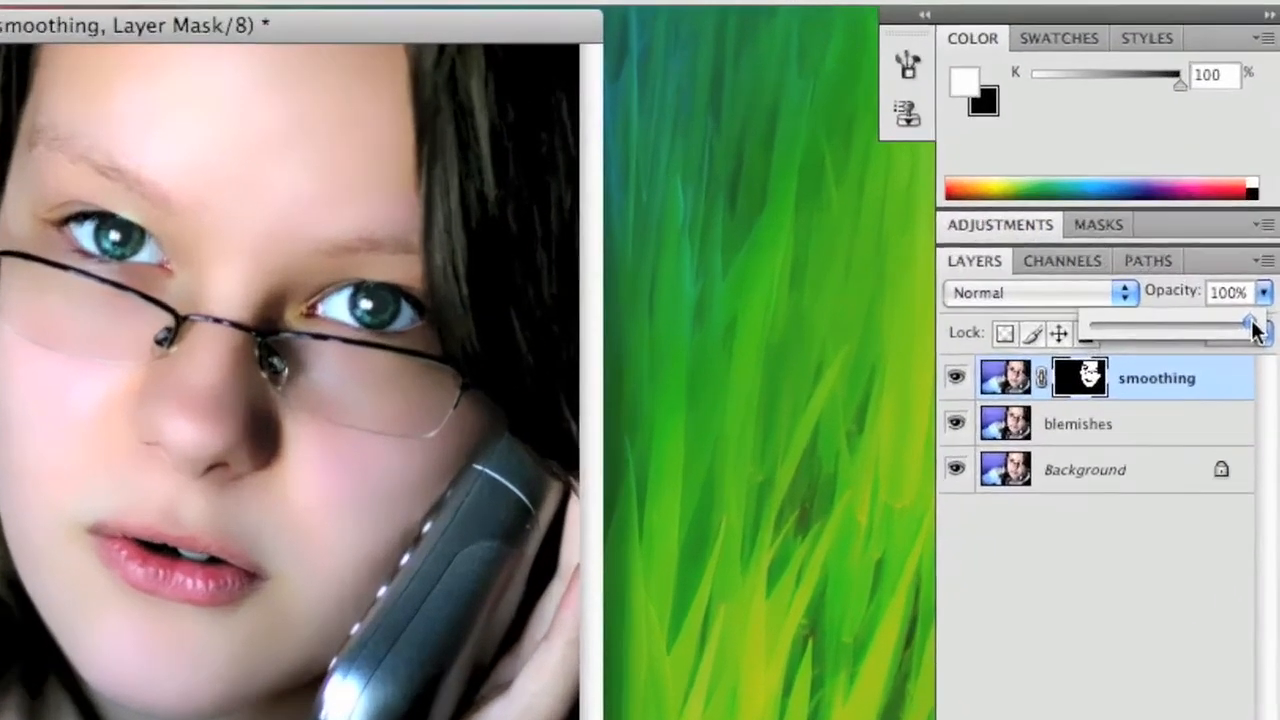
pyautogui.moveTo(1259, 291); pyautogui.dragTo(1155, 329)
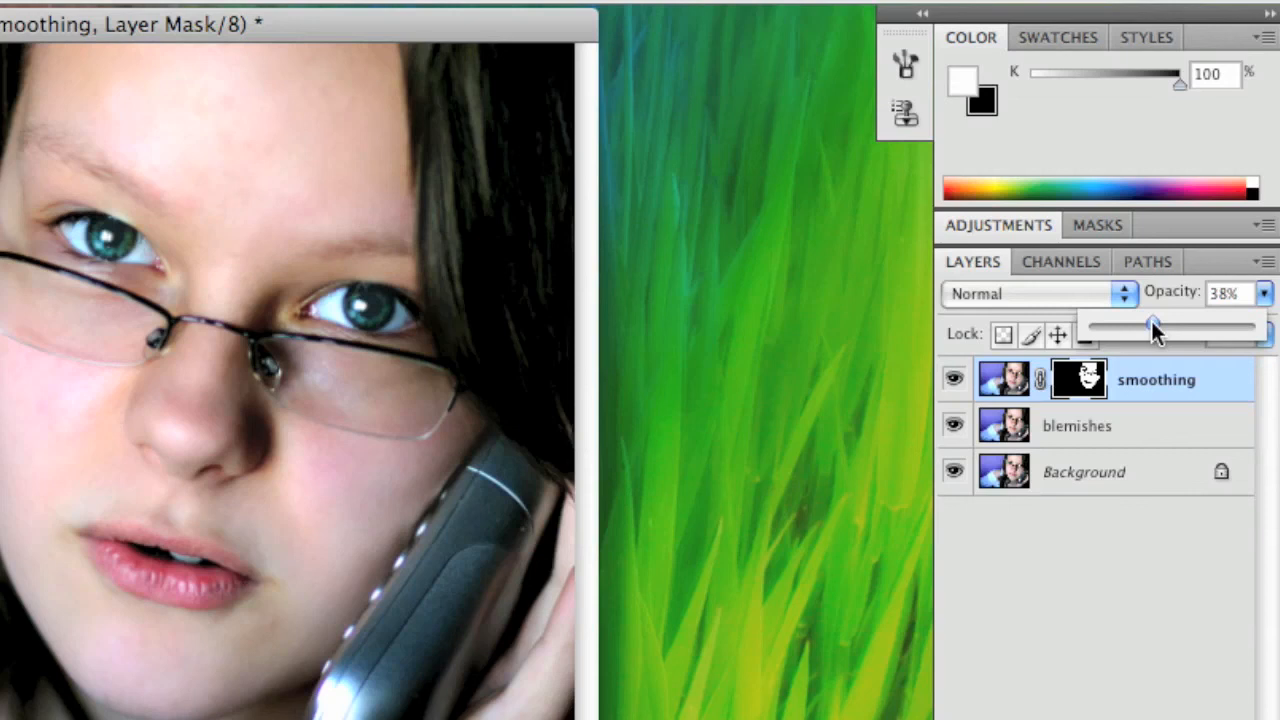
pyautogui.moveTo(1155, 330); pyautogui.dragTo(1111, 330)
pyautogui.moveTo(1109, 320); pyautogui.dragTo(1106, 320)
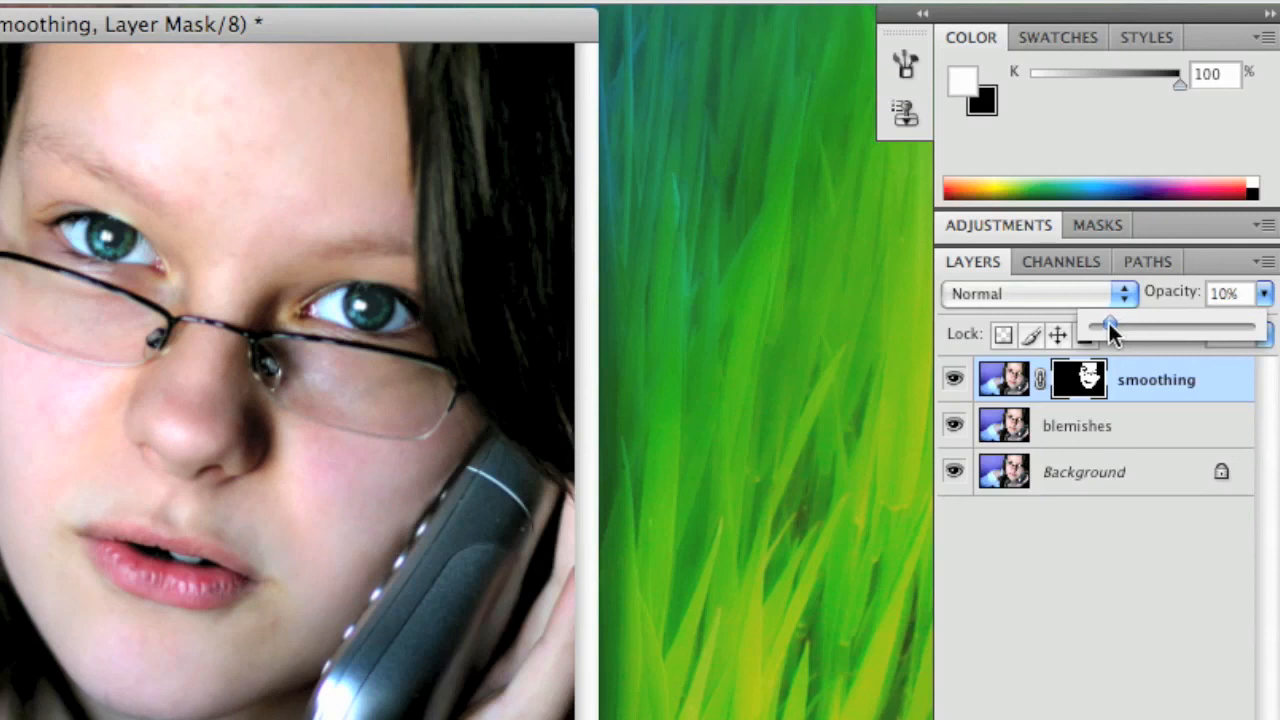
# Step: Deselect the layers and compare the portrait with the smoothing layer hidden and shown
pyautogui.click(1070, 535)
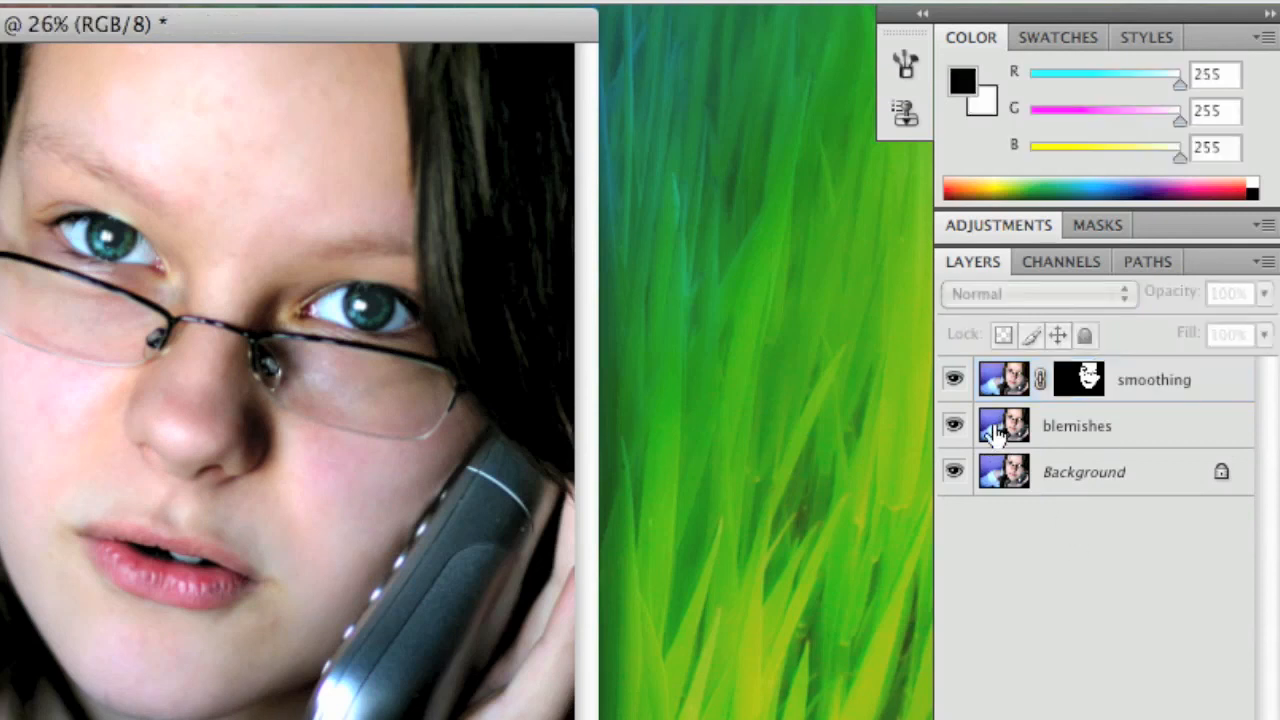
pyautogui.click(954, 381)
pyautogui.click(956, 382)
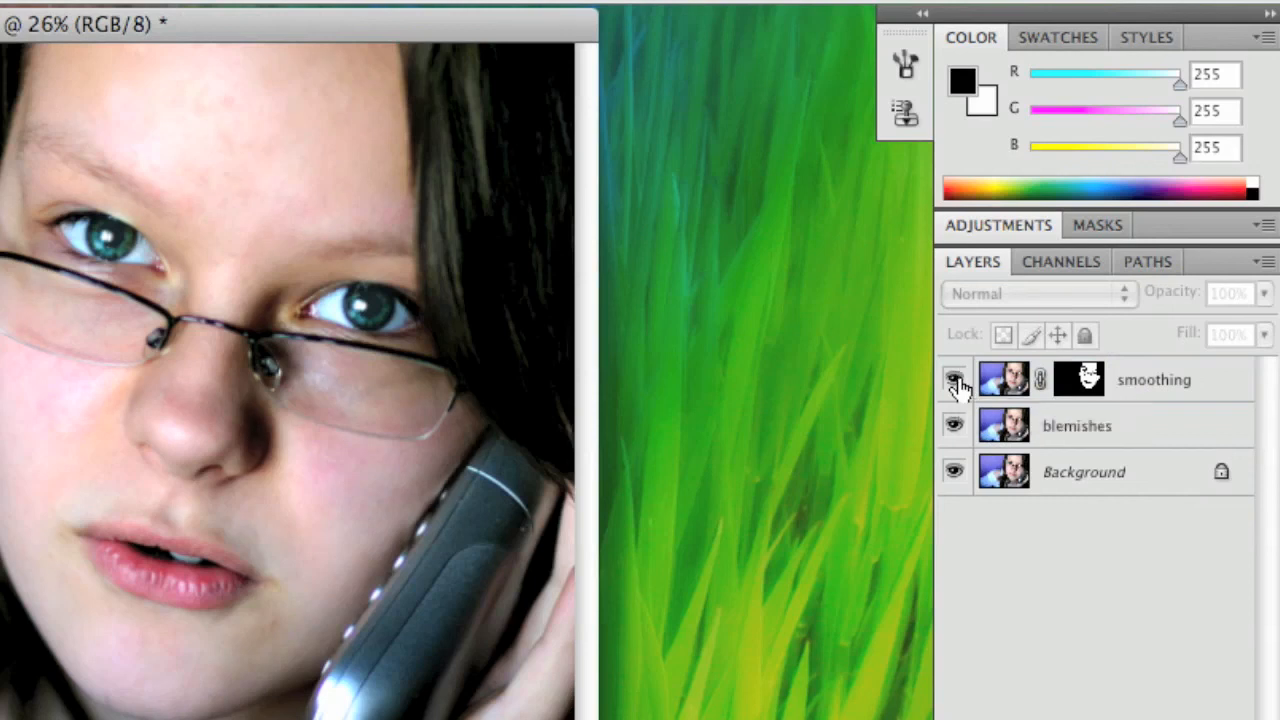
# Step: Select the smoothing layer, set its opacity to 39%, and deselect it
pyautogui.click(1150, 382)
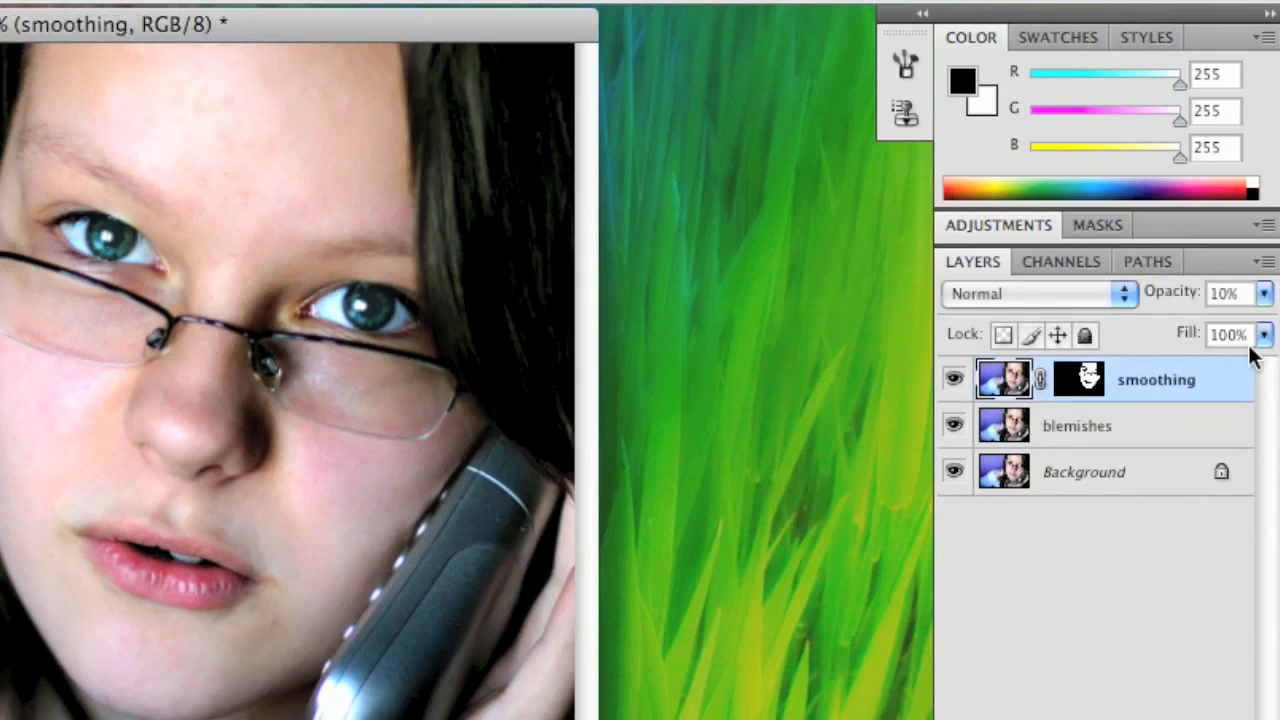
pyautogui.click(1265, 293)
pyautogui.moveTo(1110, 330); pyautogui.dragTo(1156, 336)
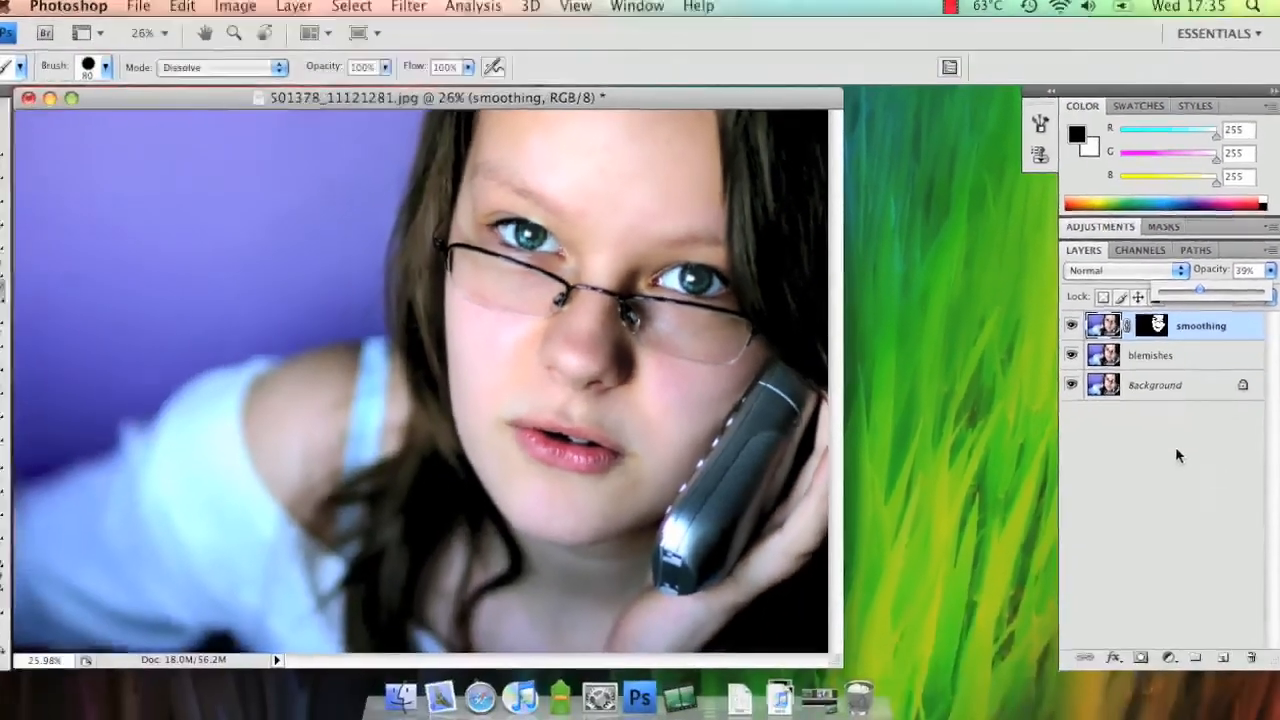
pyautogui.click(1117, 560)
pyautogui.click(991, 695)
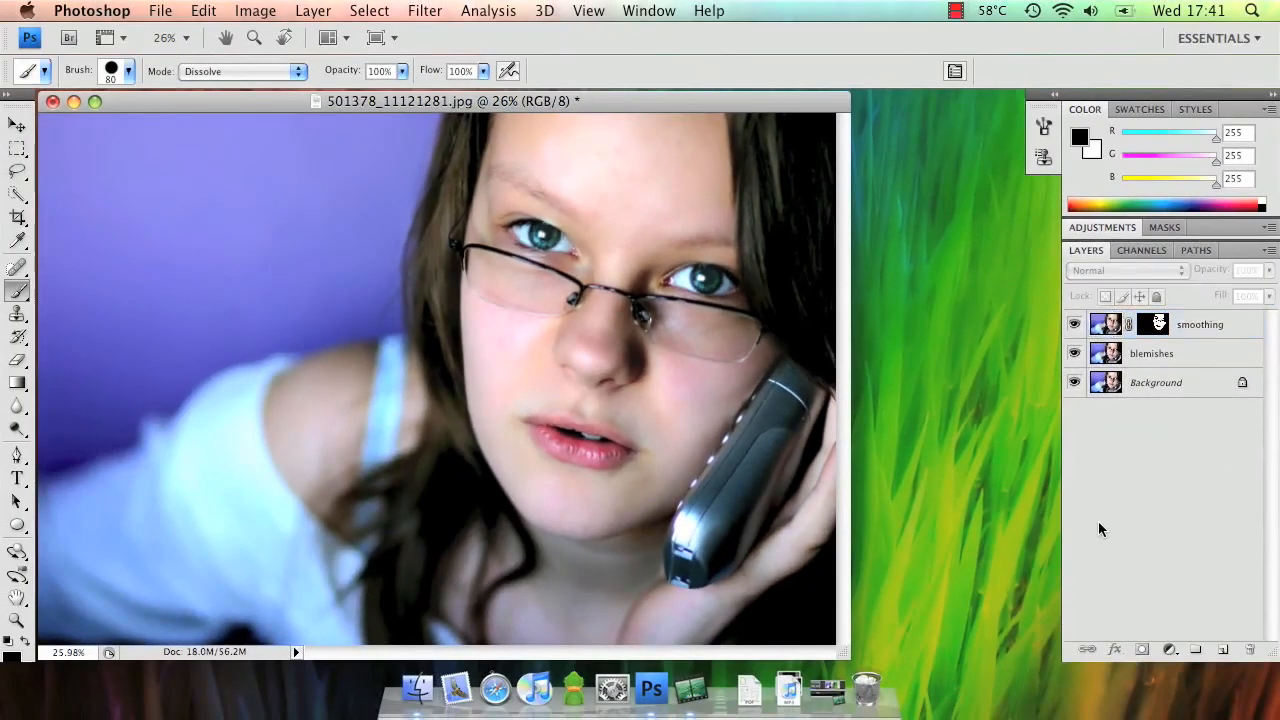